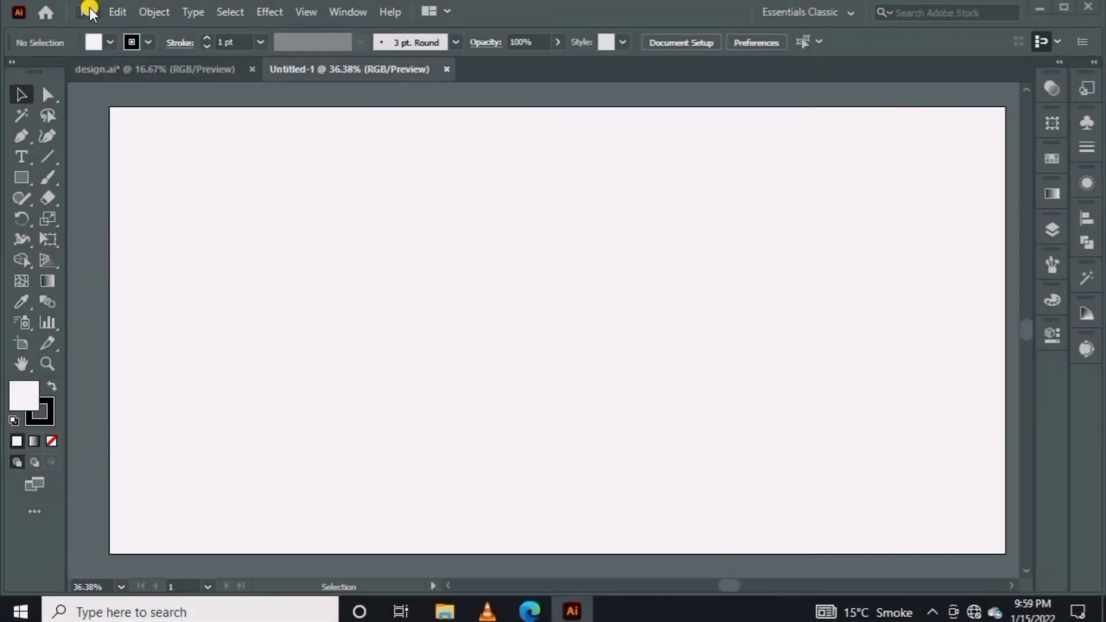
# Create a new 2160 × 1080 px document from File > New and zoom out to see it.
pyautogui.click(89, 9)
pyautogui.click(124, 32)
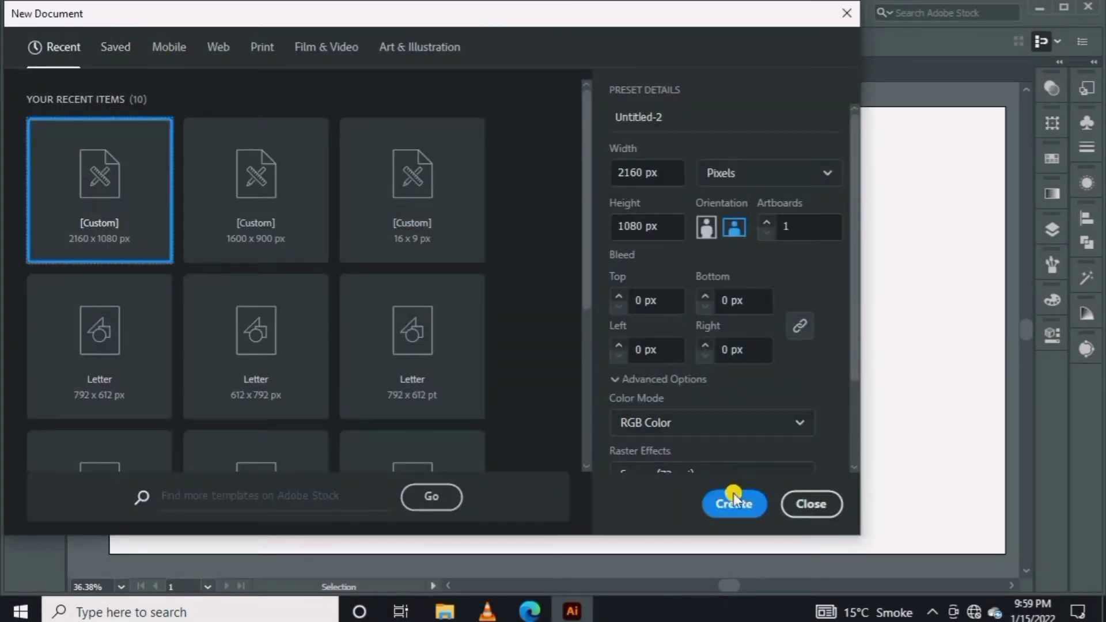
pyautogui.click(733, 504)
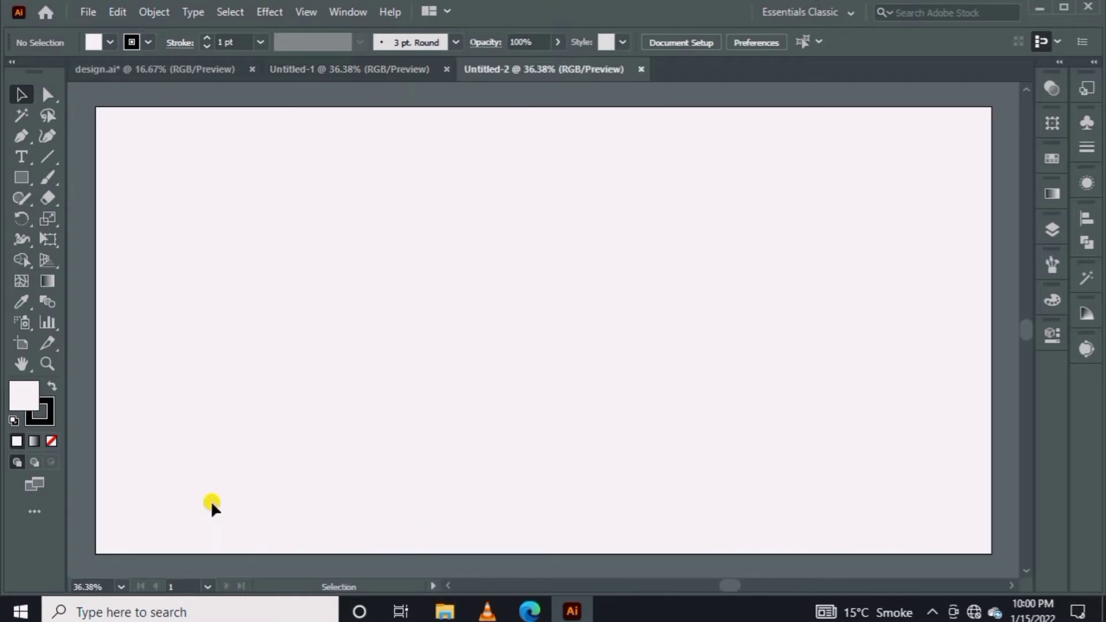
pyautogui.scroll(-1, 507, 404)
pyautogui.scroll(-1, 553, 404)
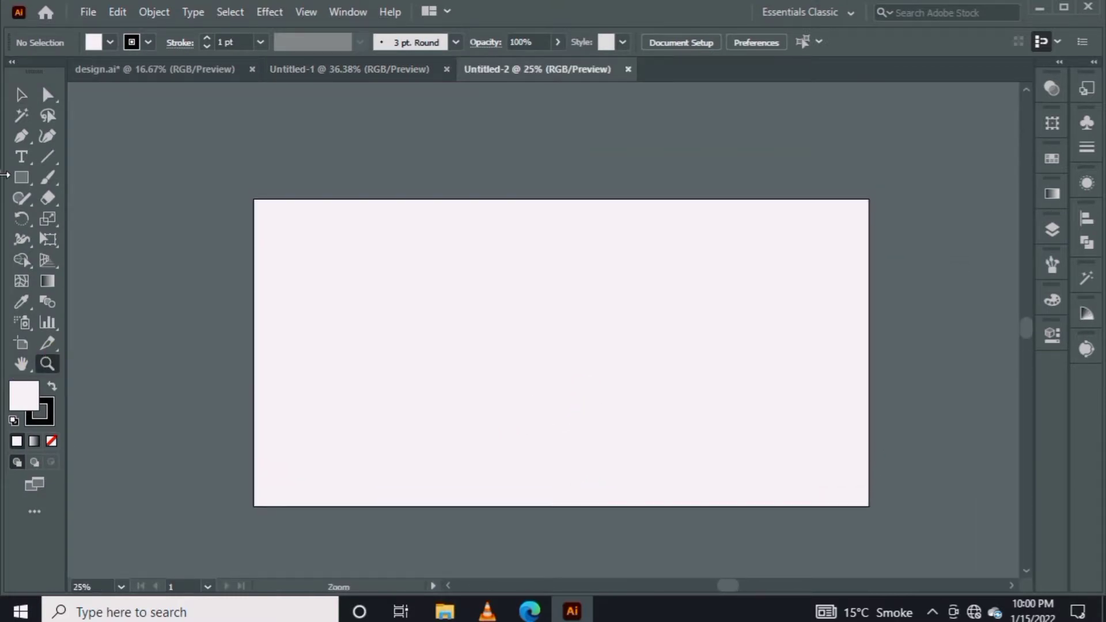
# Draw a full-artboard 2160 × 1080 px rectangle with no stroke and orange #D8A413 fill.
pyautogui.moveTo(254, 200); pyautogui.dragTo(869, 506)
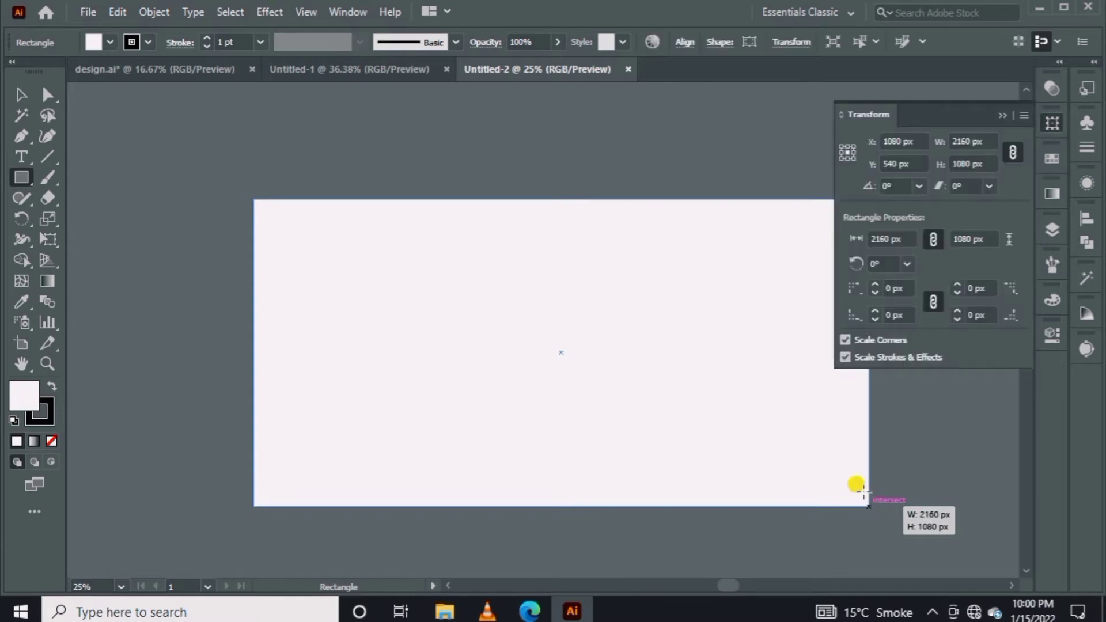
pyautogui.click(51, 410)
pyautogui.click(51, 441)
pyautogui.doubleClick(23, 395)
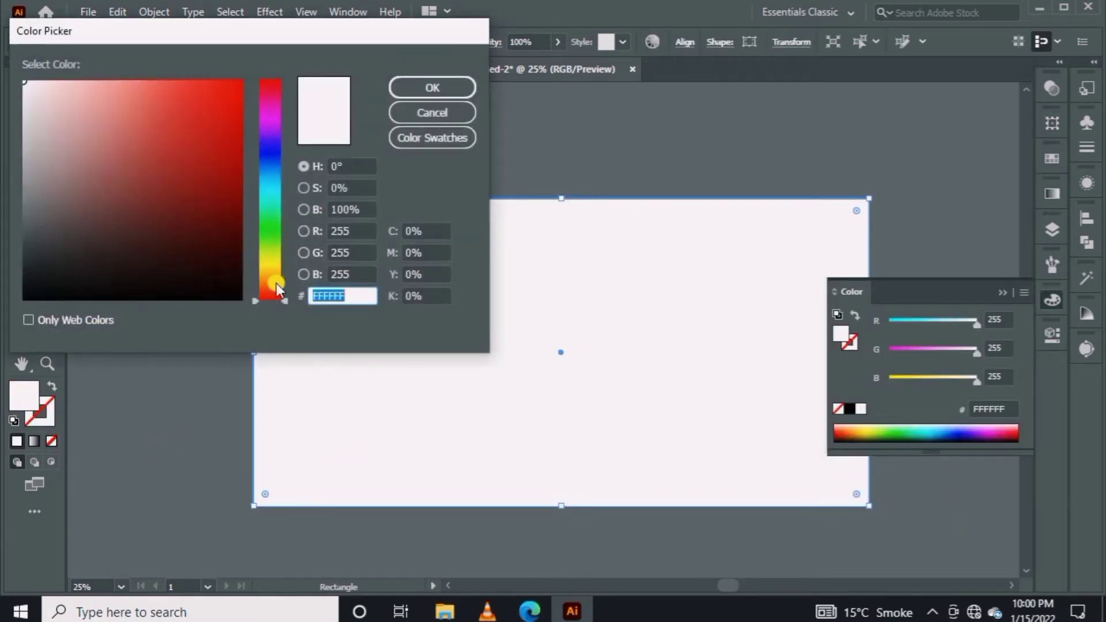
pyautogui.moveTo(276, 284); pyautogui.dragTo(271, 278)
pyautogui.moveTo(224, 103); pyautogui.dragTo(224, 111)
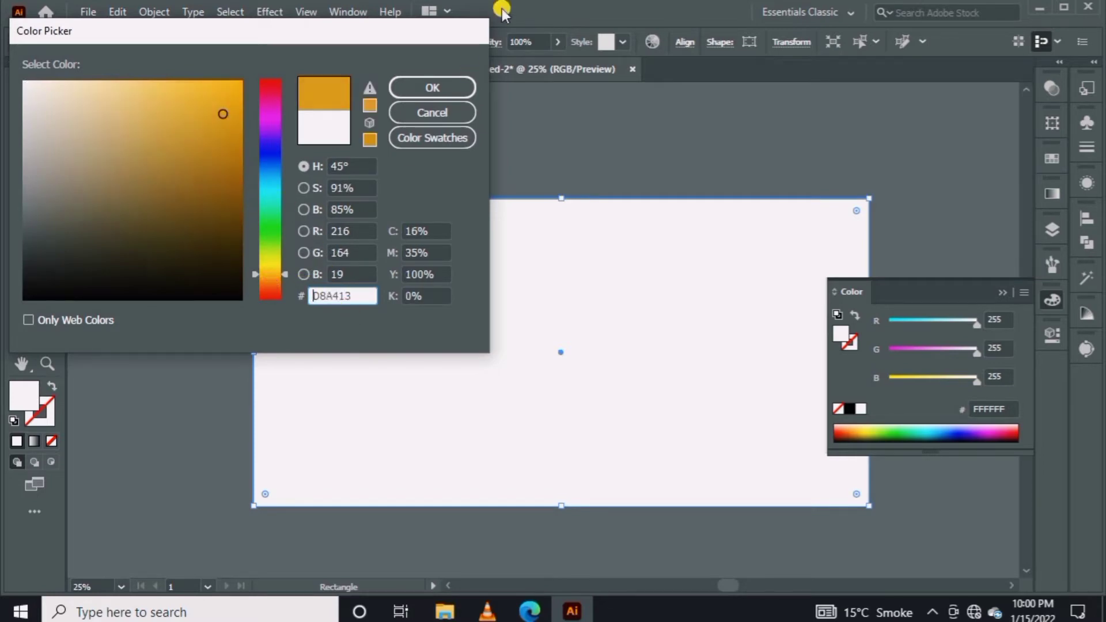
pyautogui.click(428, 85)
pyautogui.click(23, 104)
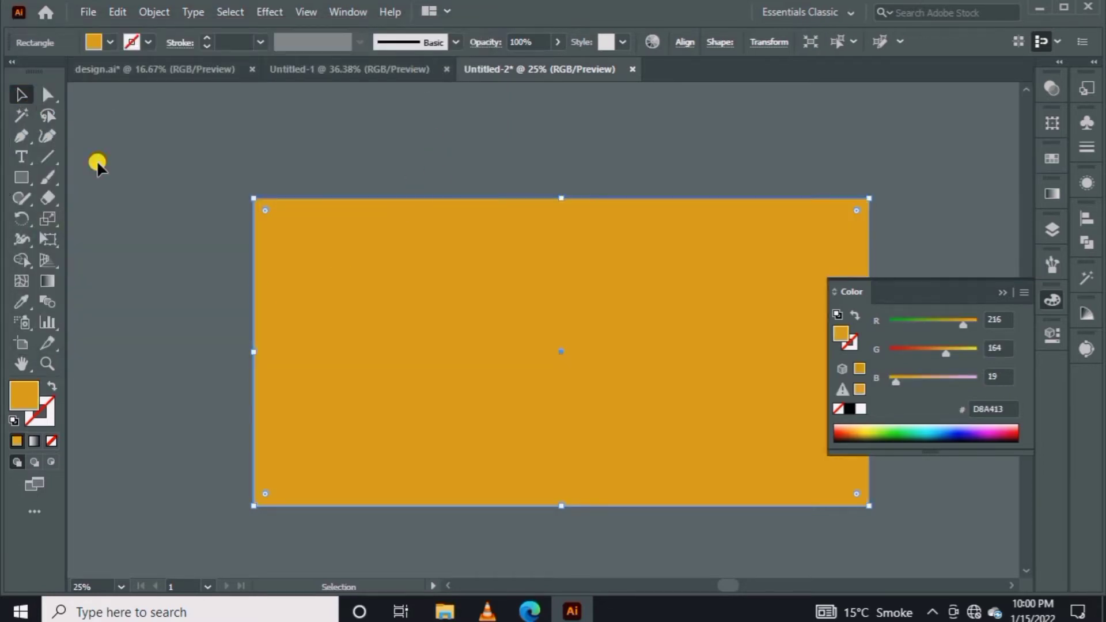
pyautogui.click(185, 207)
pyautogui.moveTo(560, 357); pyautogui.dragTo(476, 347)
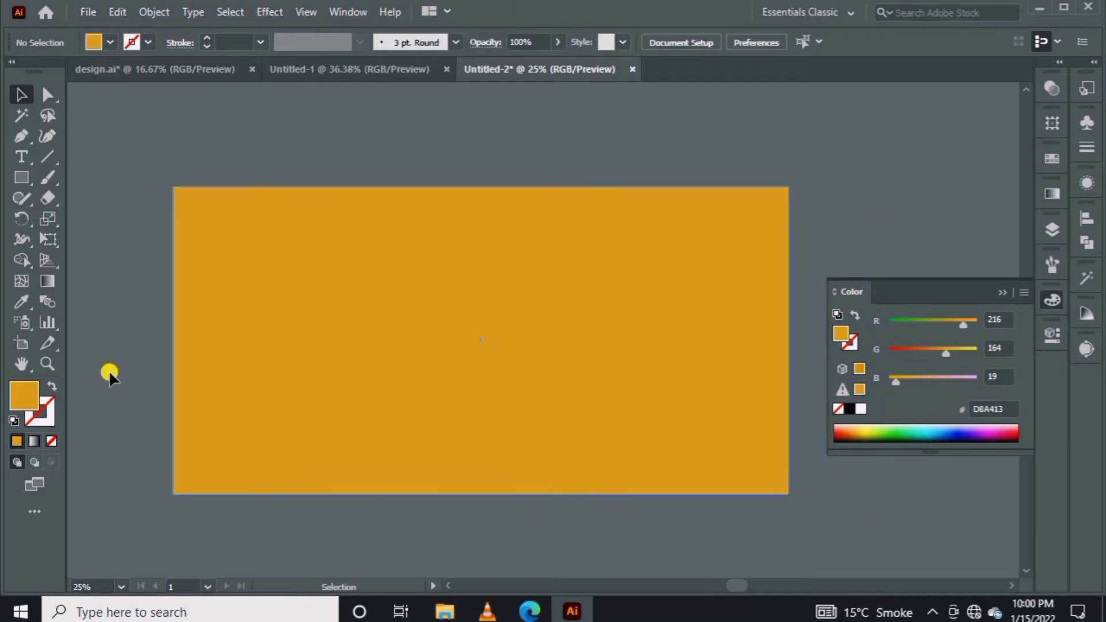
# Draw a 615 × 918 px rectangle and move it below the artboard.
pyautogui.click(22, 178)
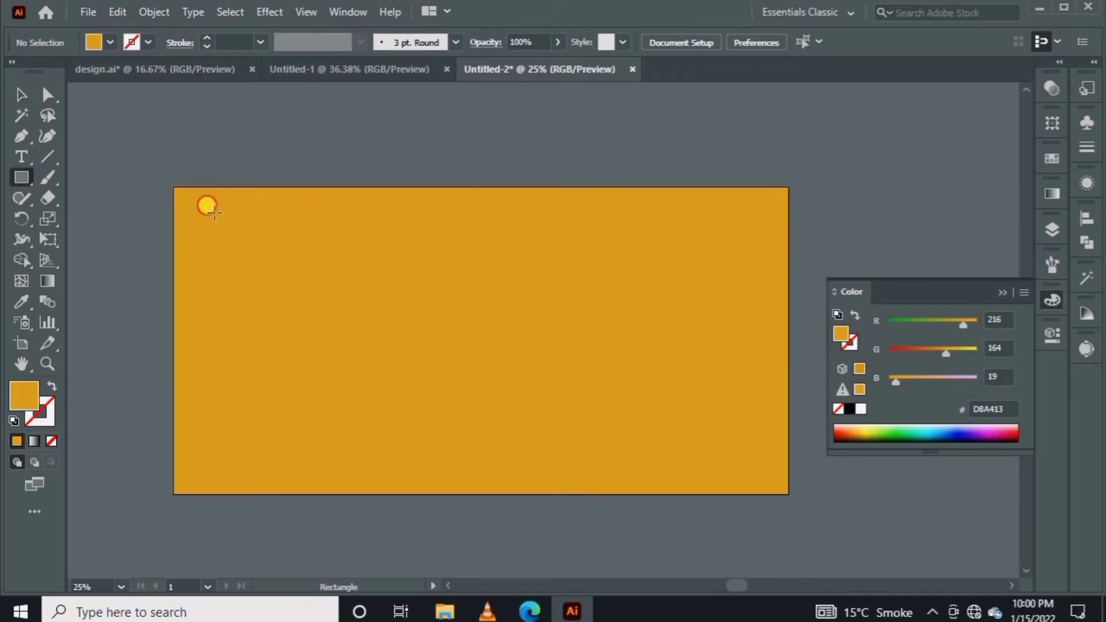
pyautogui.moveTo(213, 212); pyautogui.dragTo(390, 474)
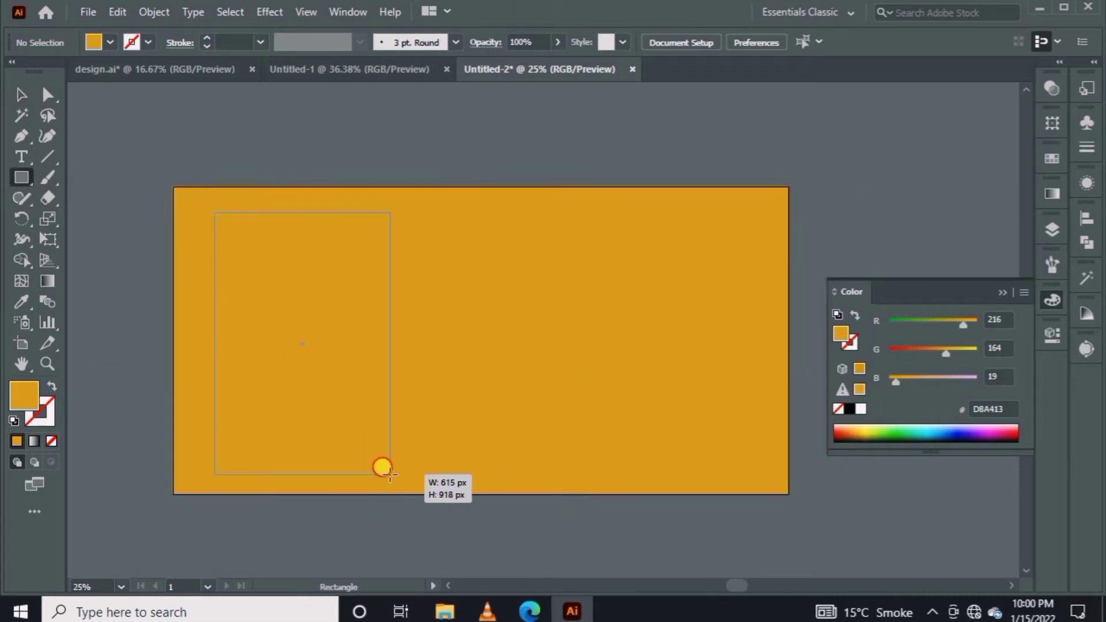
pyautogui.moveTo(390, 474); pyautogui.dragTo(390, 474)
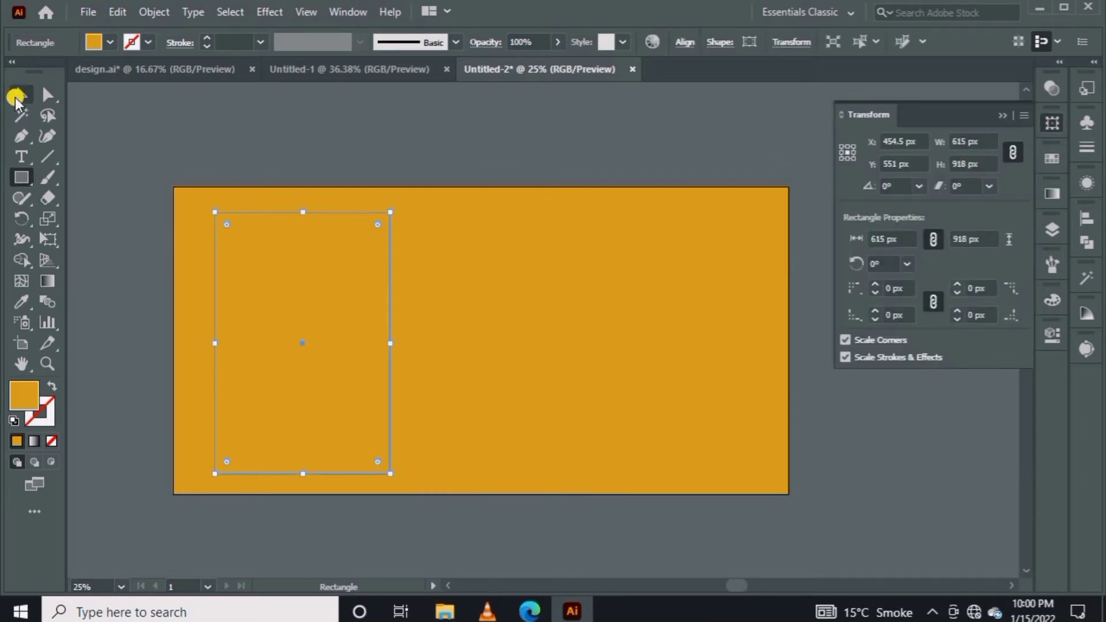
pyautogui.click(16, 95)
pyautogui.moveTo(304, 323); pyautogui.dragTo(313, 400)
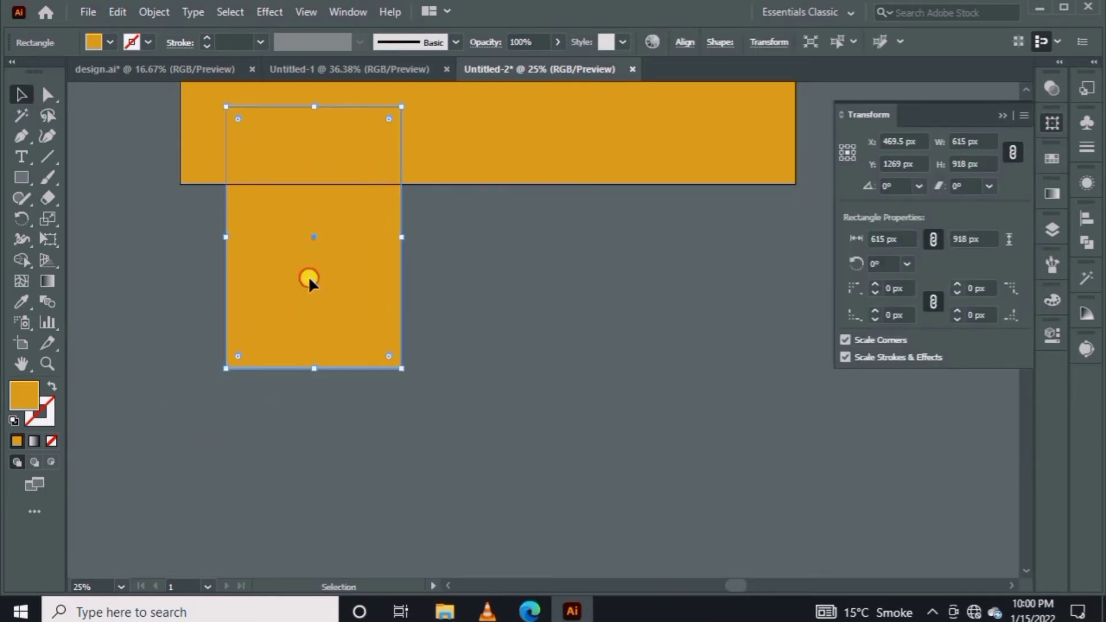
pyautogui.moveTo(309, 278); pyautogui.dragTo(310, 410)
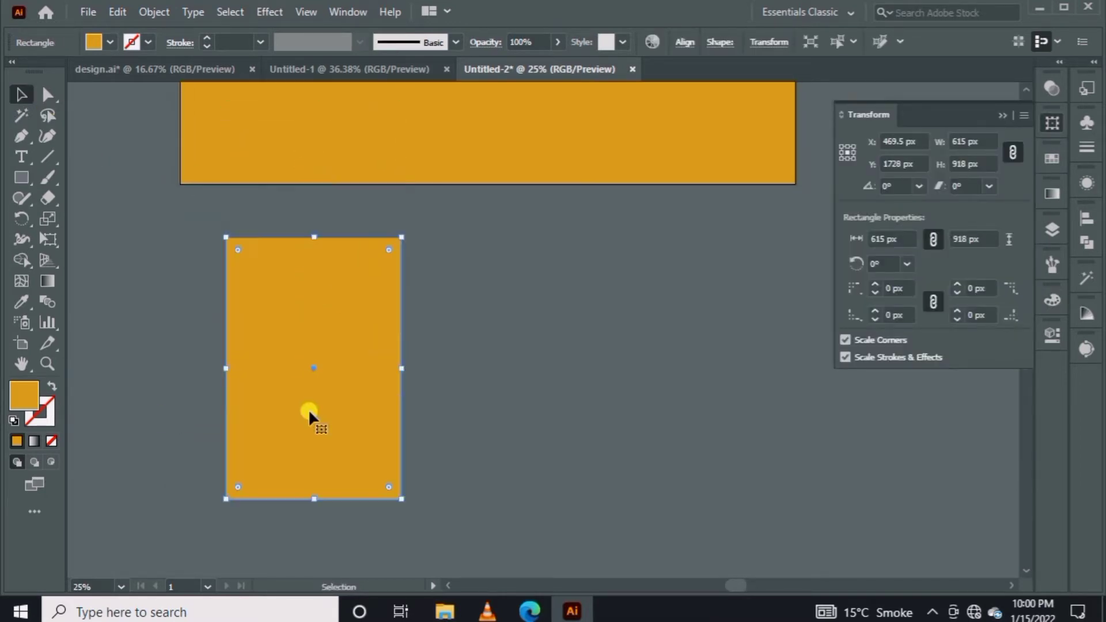
# Offset the path by -78 px and Minus Front it into a hollow frame on the artboard's left.
pyautogui.click(140, 14)
pyautogui.moveTo(217, 323)
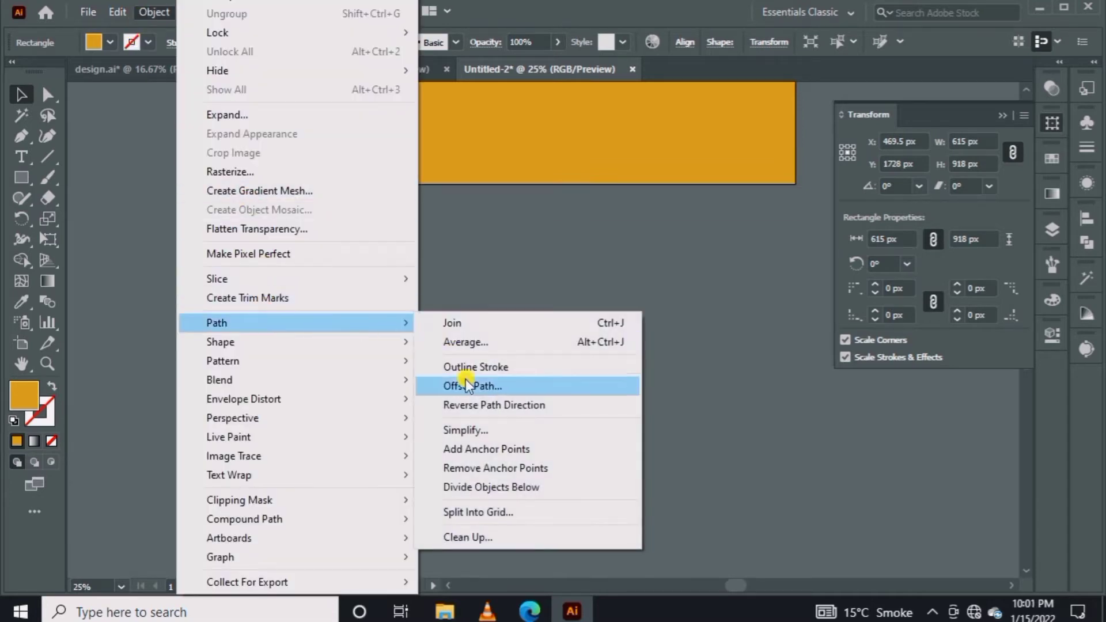
pyautogui.click(462, 384)
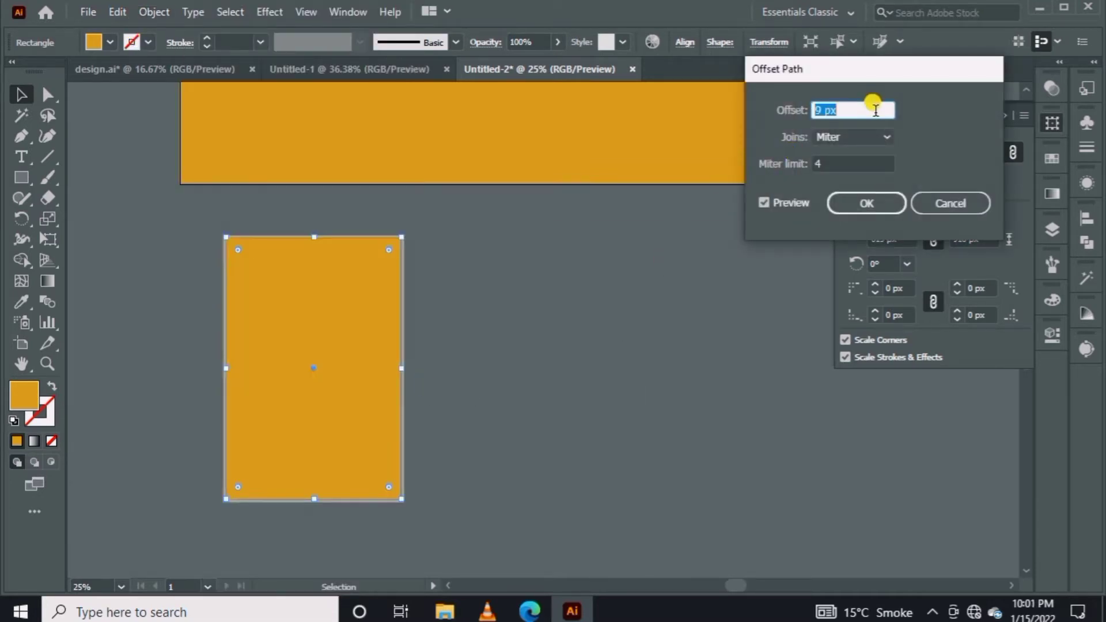
pyautogui.scroll(-12, 875, 110)
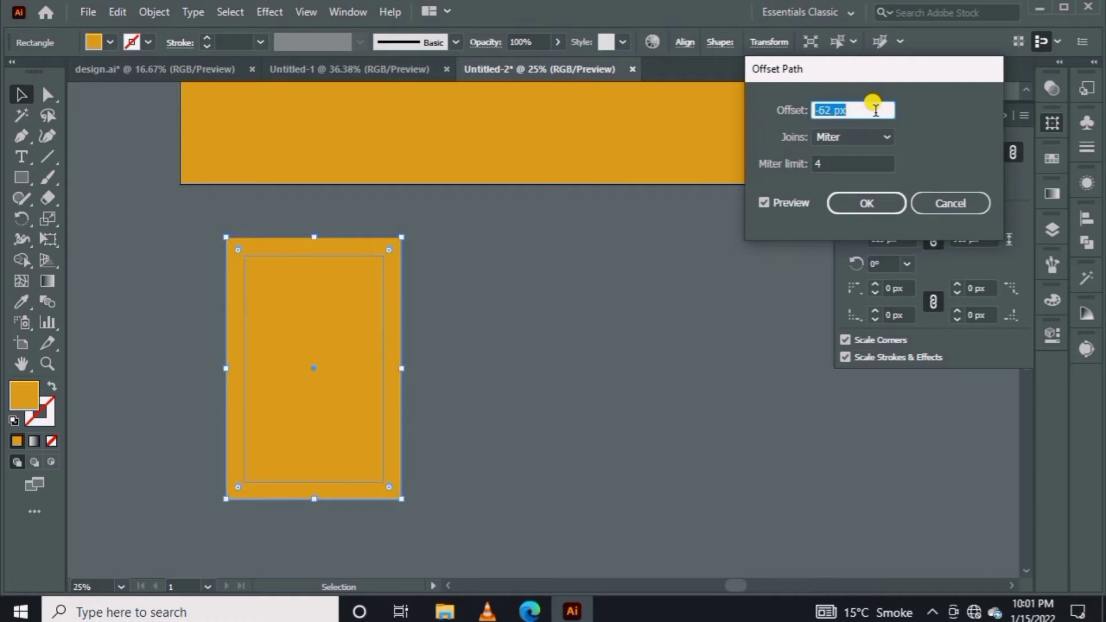
pyautogui.click(895, 208)
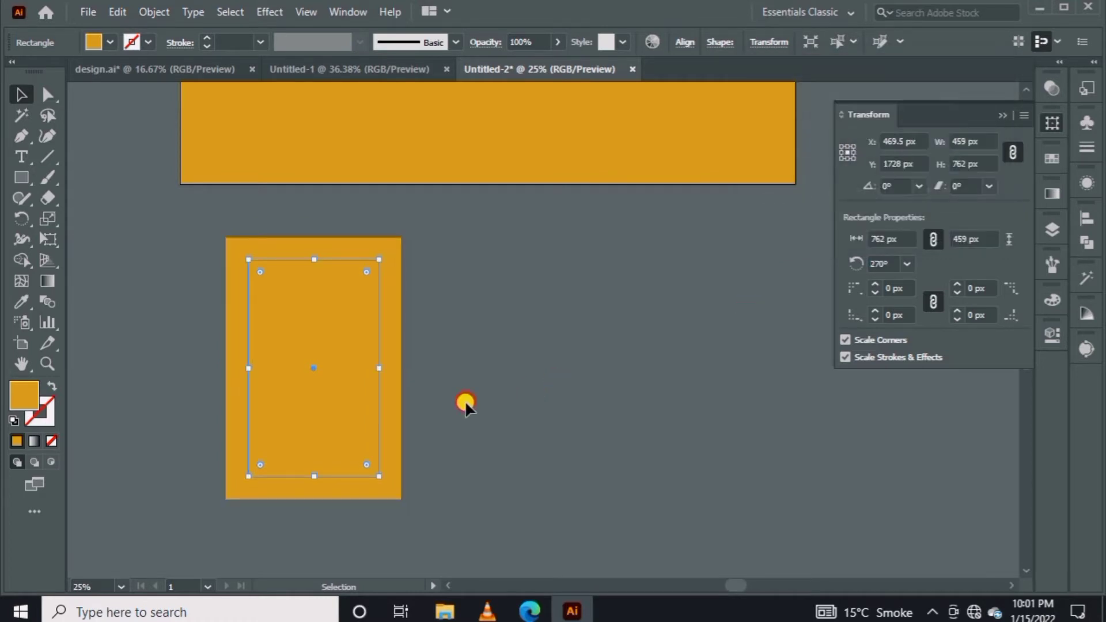
pyautogui.click(1087, 243)
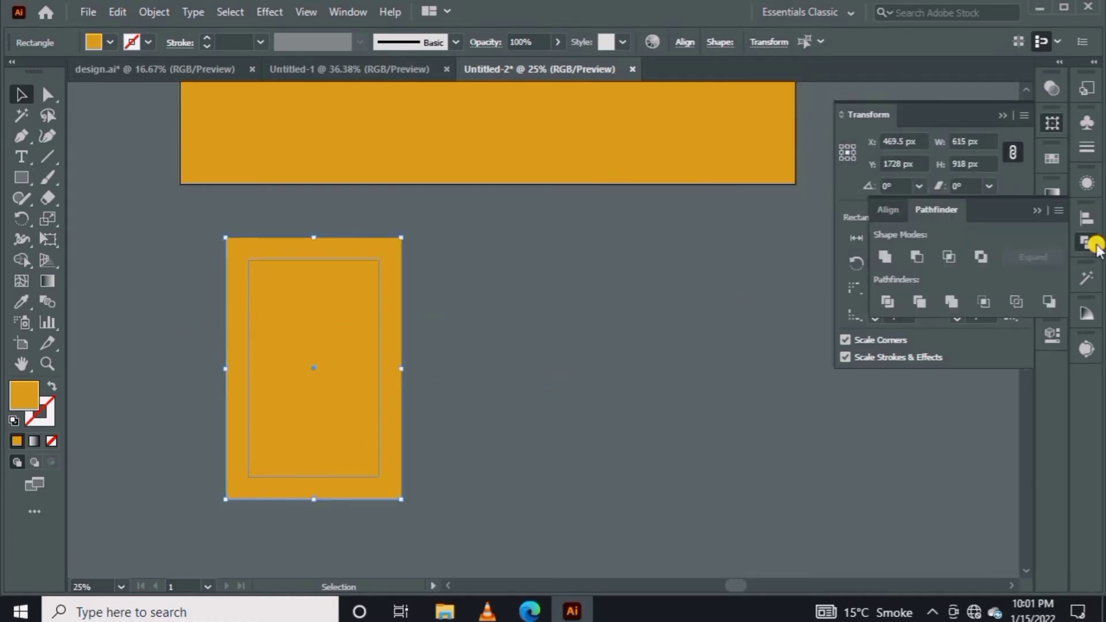
pyautogui.click(913, 262)
pyautogui.moveTo(400, 331)
pyautogui.mouseDown()
pyautogui.moveTo(398, 406)
pyautogui.moveTo(383, 208)
pyautogui.moveTo(382, 243)
pyautogui.mouseUp()
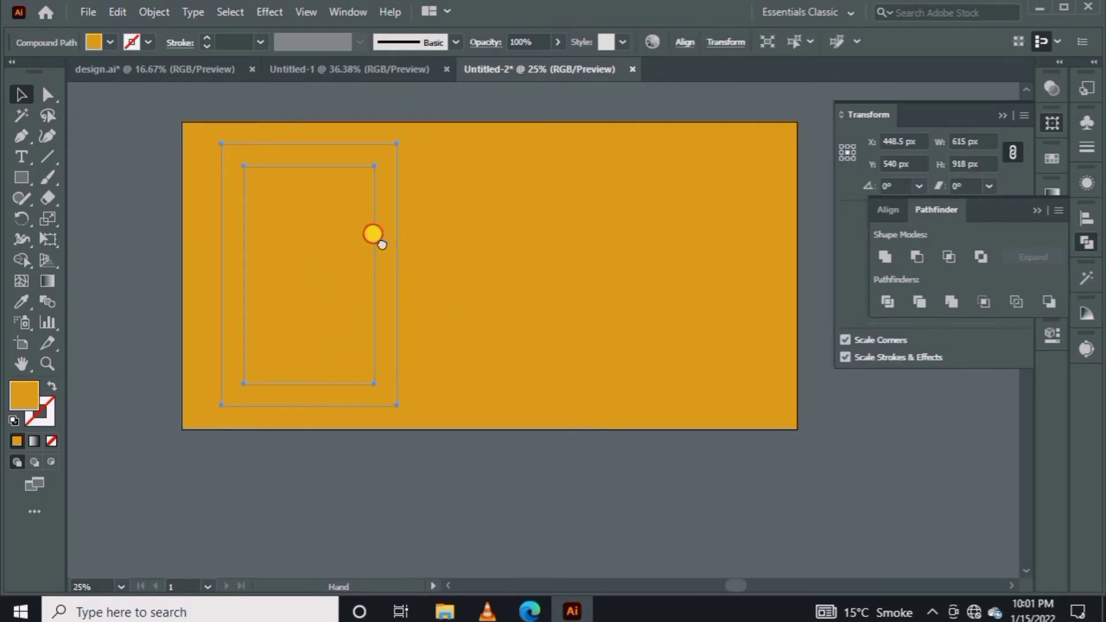
# Add a Drop Shadow with 71% opacity and 16.55 px blur to the frame.
pyautogui.click(269, 11)
pyautogui.moveTo(293, 207)
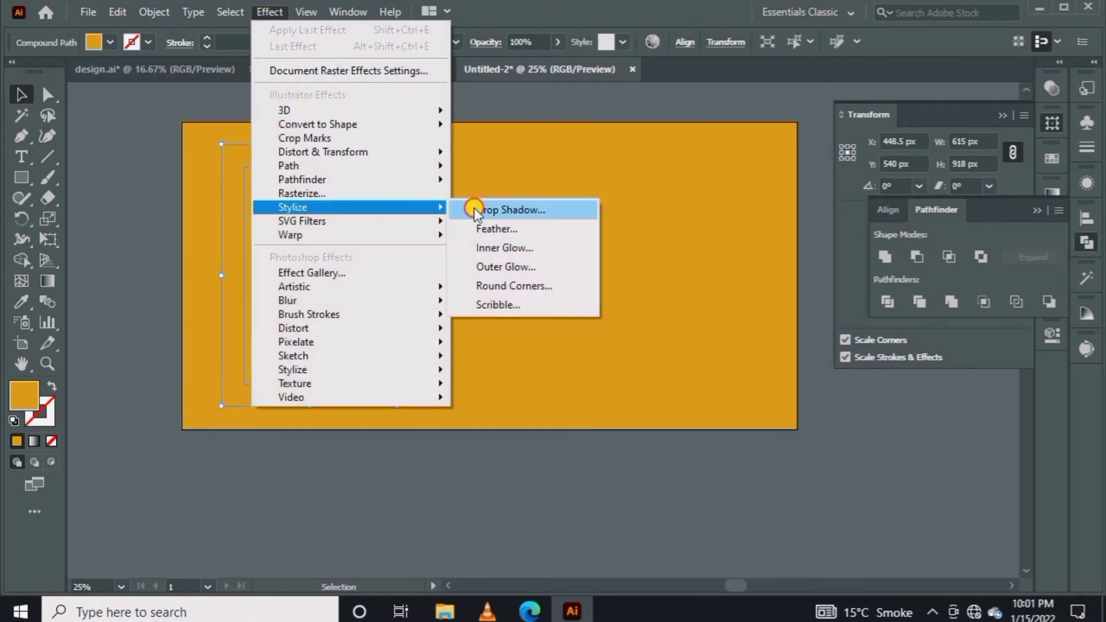
pyautogui.click(477, 210)
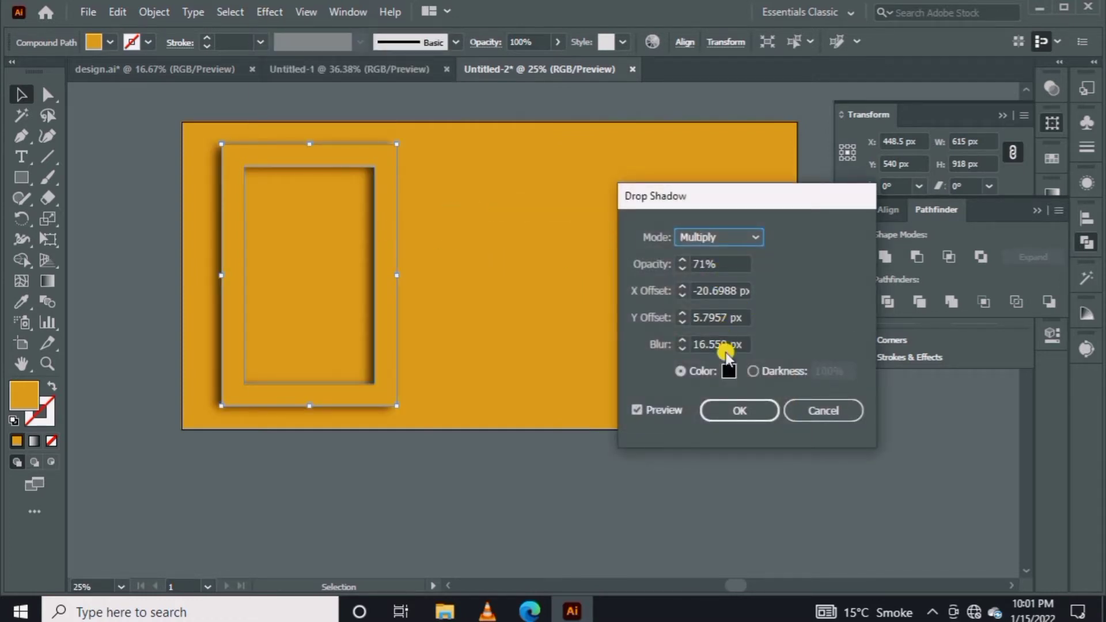
pyautogui.click(741, 413)
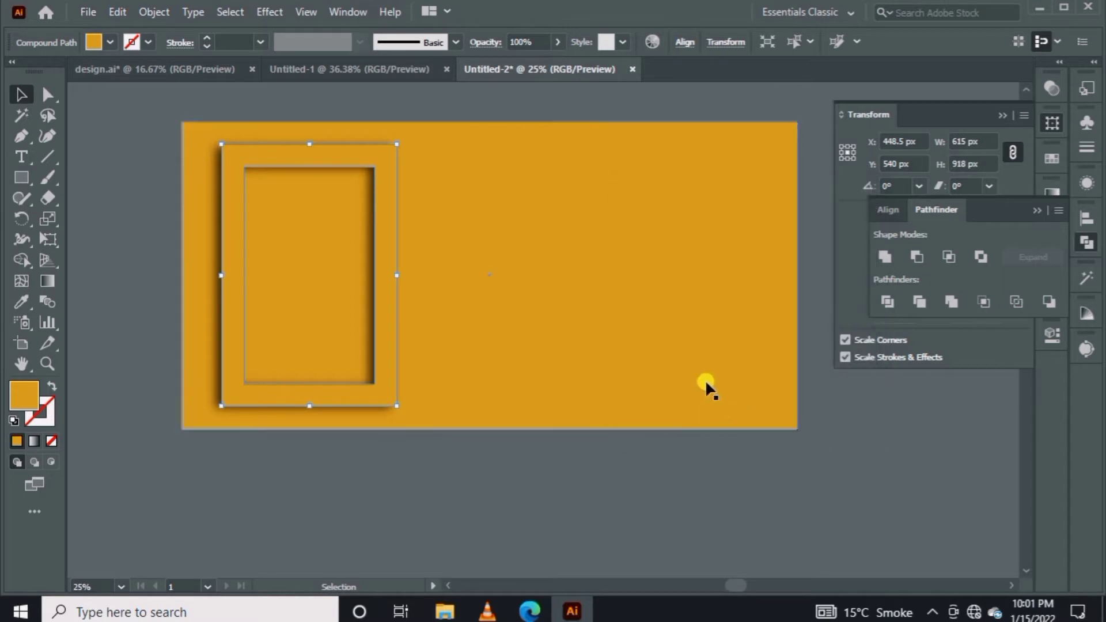
pyautogui.click(476, 514)
# Enlarge the 'how to make' headline and set it in Impact.
pyautogui.click(23, 162)
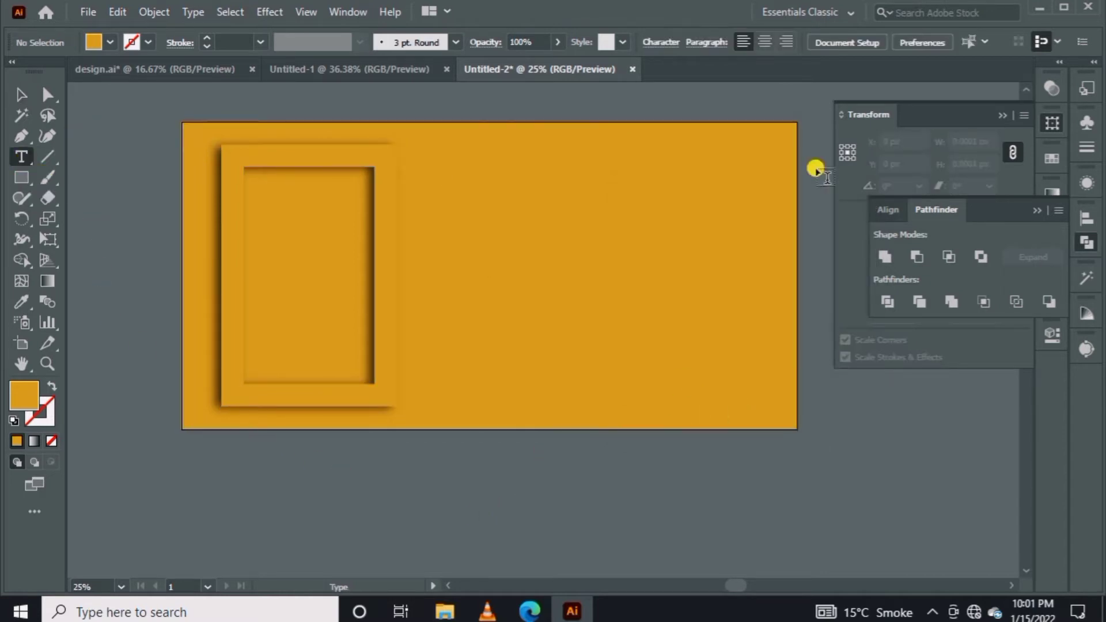
pyautogui.click(576, 195)
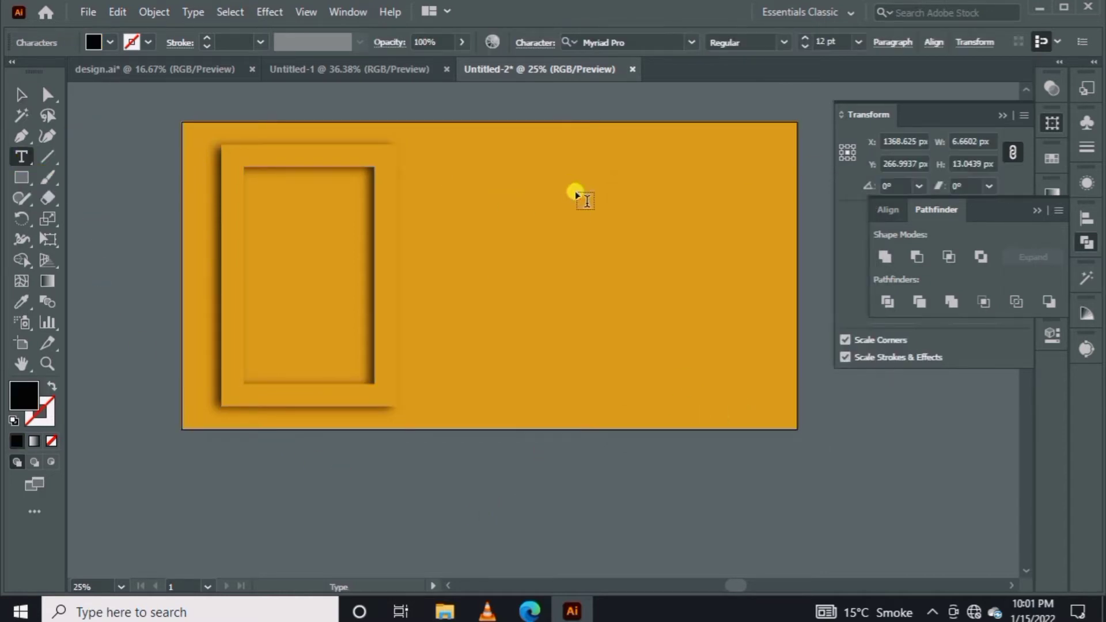
pyautogui.click(26, 101)
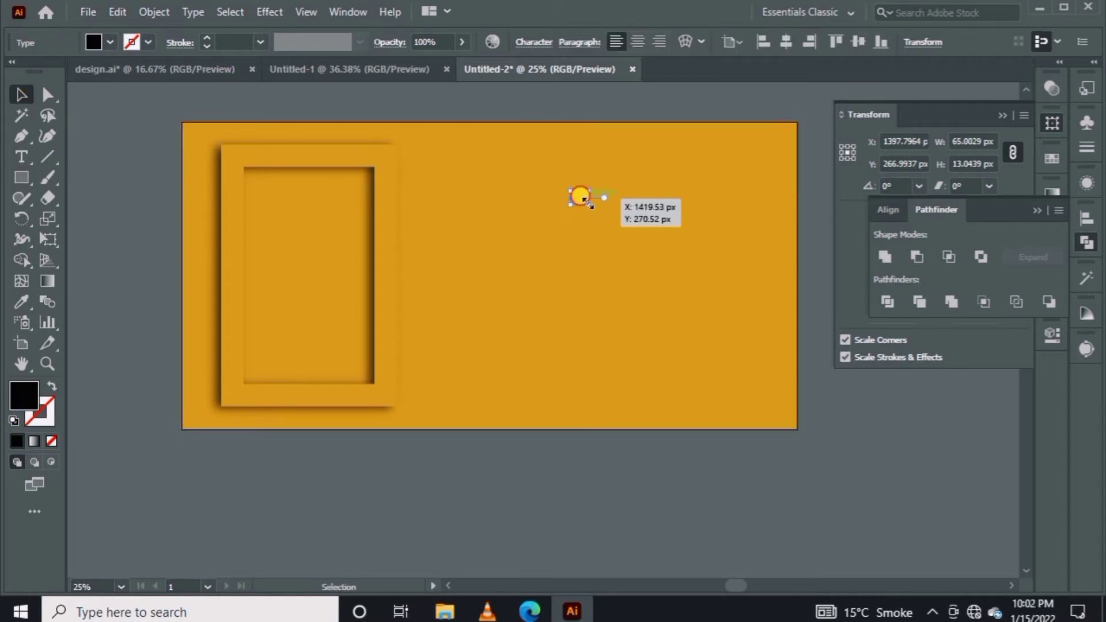
pyautogui.moveTo(590, 198)
pyautogui.mouseDown()
pyautogui.moveTo(779, 235)
pyautogui.moveTo(717, 226)
pyautogui.mouseUp()
pyautogui.click(1002, 115)
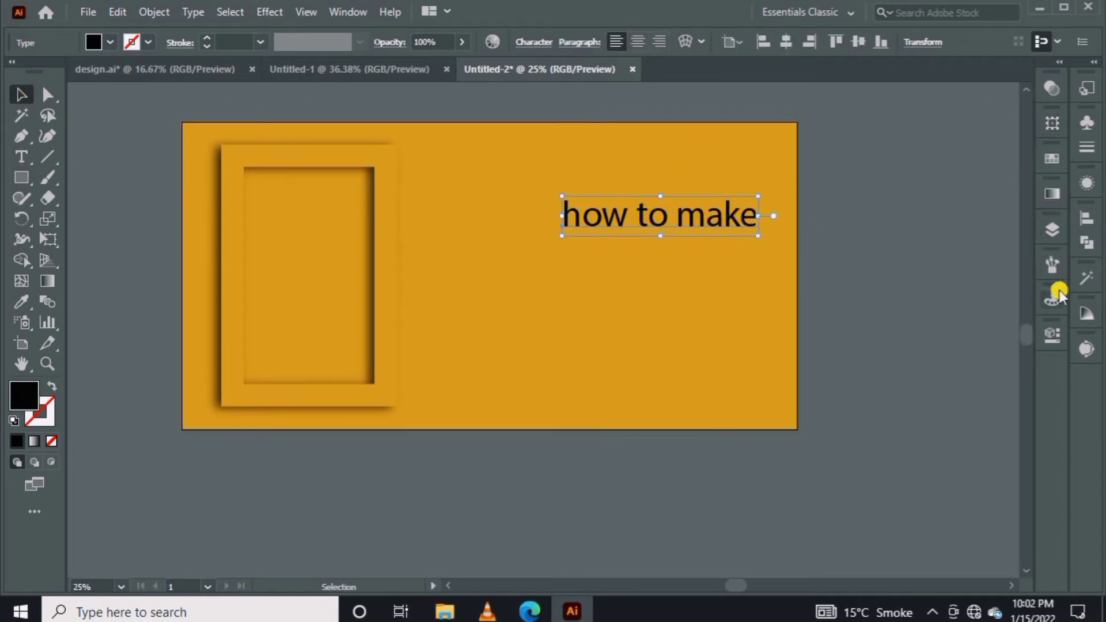
pyautogui.click(1052, 336)
pyautogui.moveTo(1027, 375); pyautogui.dragTo(1029, 484)
pyautogui.click(1004, 299)
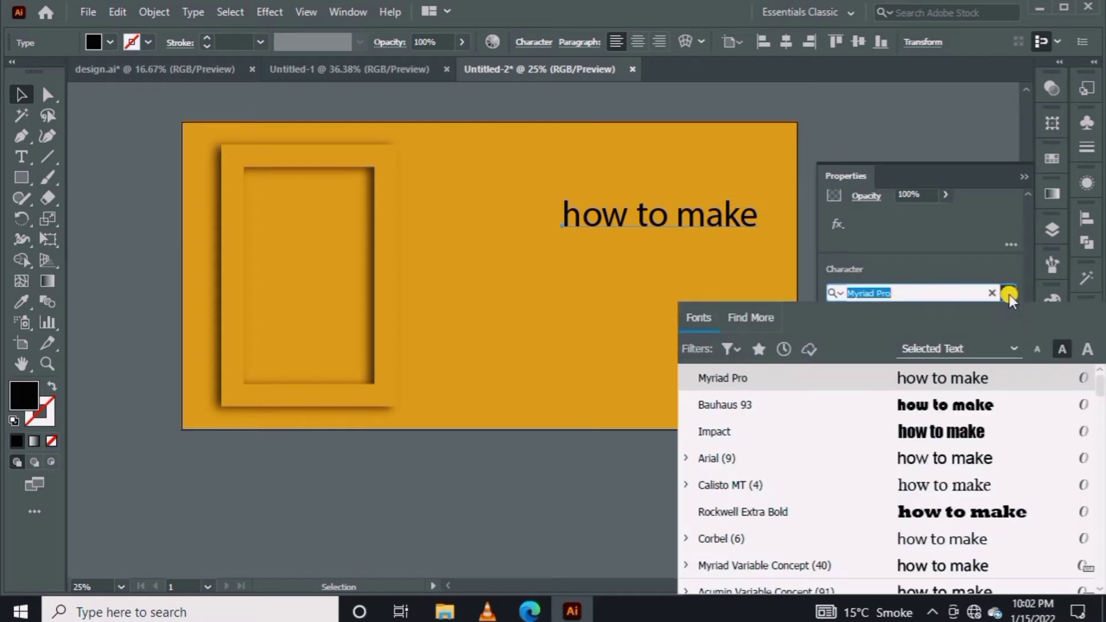
pyautogui.click(954, 437)
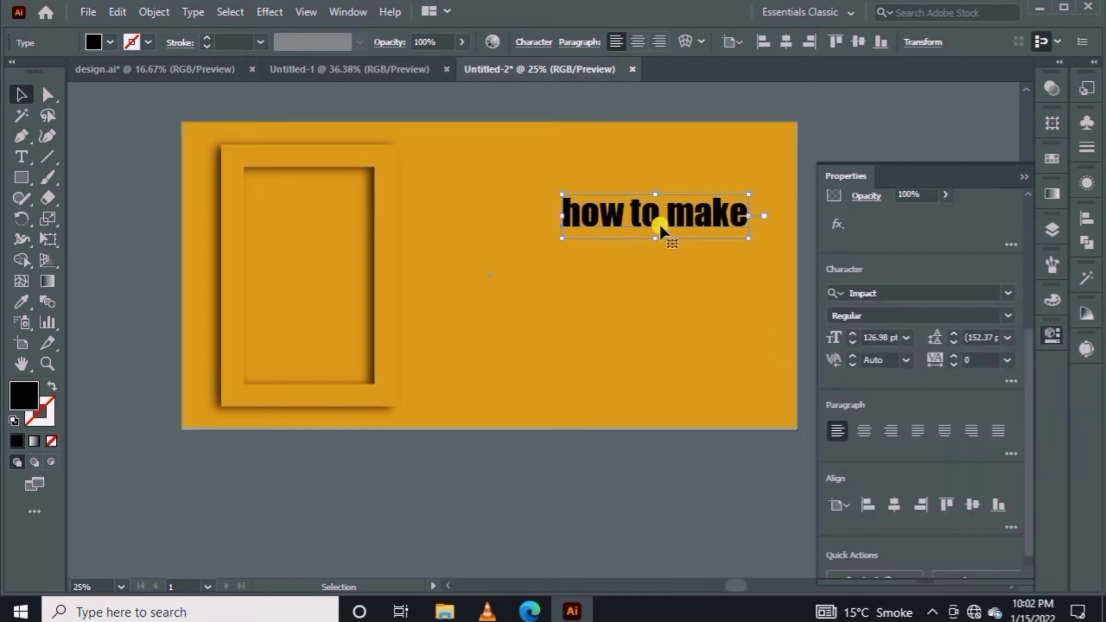
# Add a large 'poster' line in Bauhaus 93 beneath 'how to make'.
pyautogui.click(21, 156)
pyautogui.keyDown('ctrl'); pyautogui.click(598, 262); pyautogui.keyUp('ctrl')
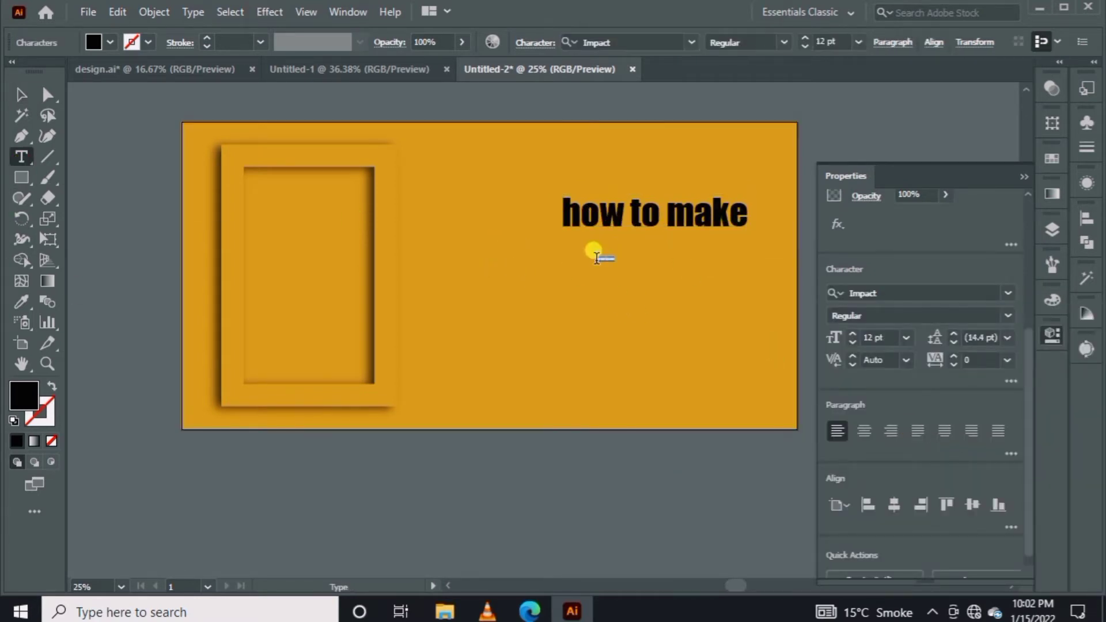
pyautogui.click(597, 257)
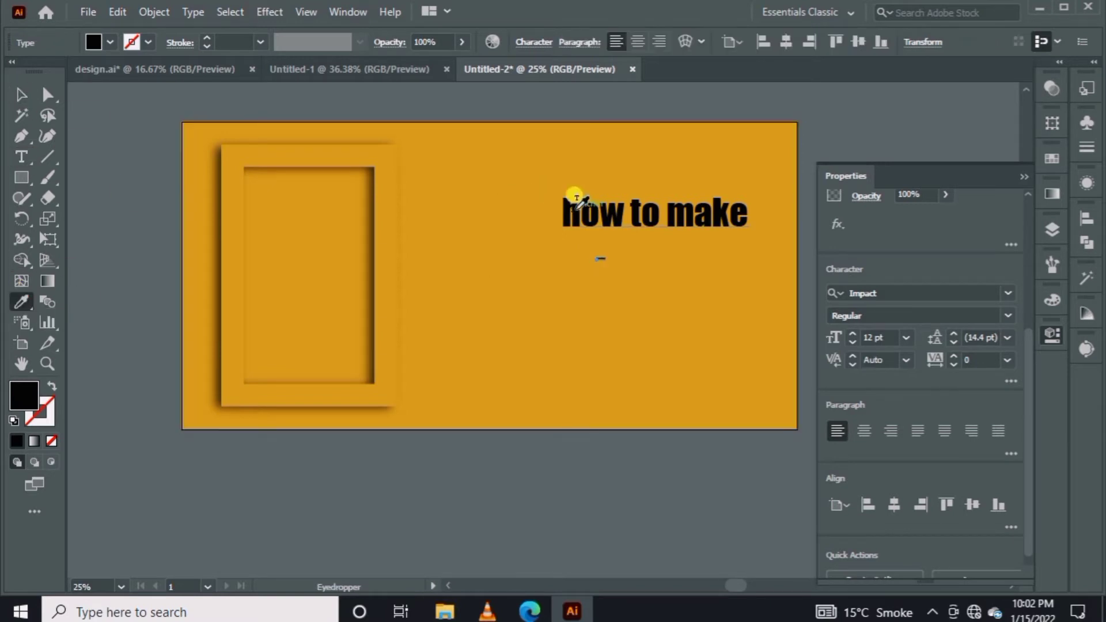
pyautogui.write('poster')
pyautogui.click(21, 95)
pyautogui.moveTo(694, 270); pyautogui.dragTo(717, 334)
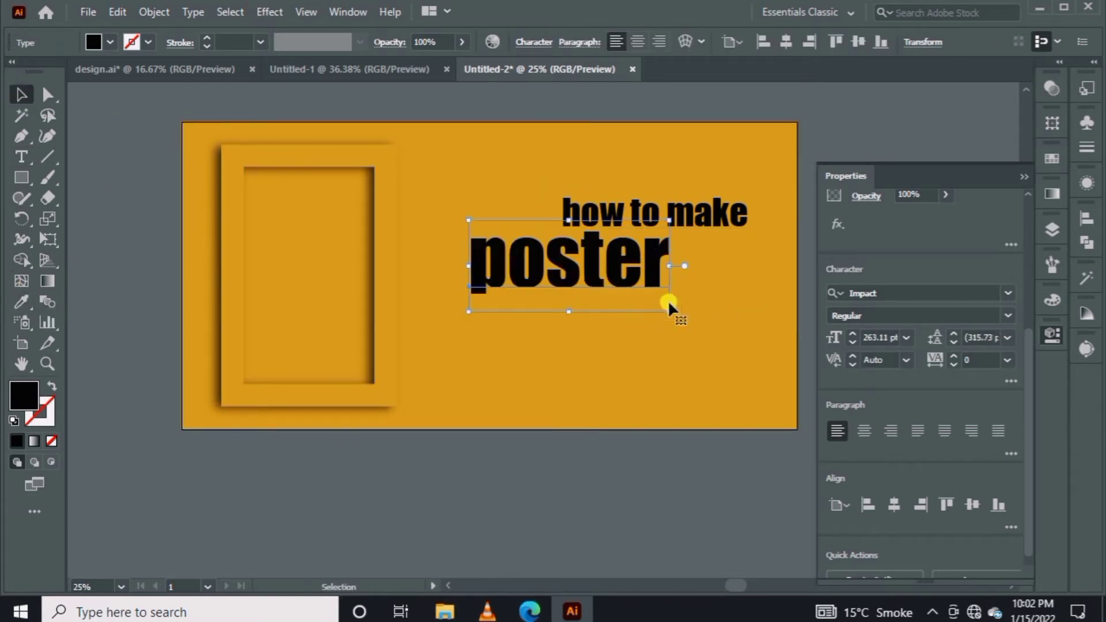
pyautogui.moveTo(624, 282); pyautogui.dragTo(682, 267)
pyautogui.click(1009, 294)
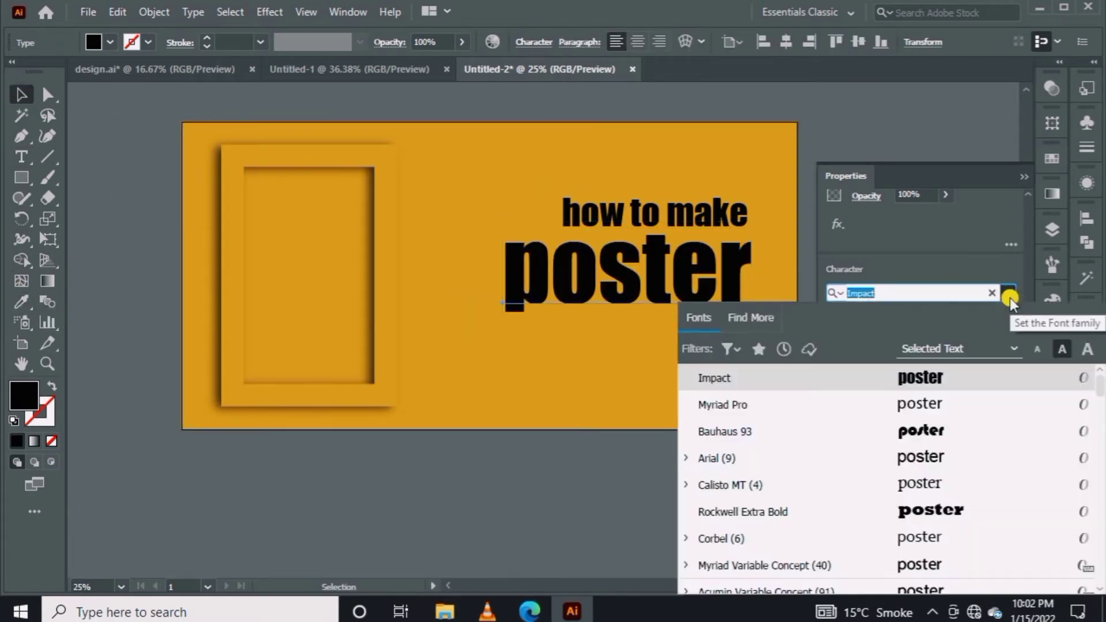
pyautogui.click(933, 431)
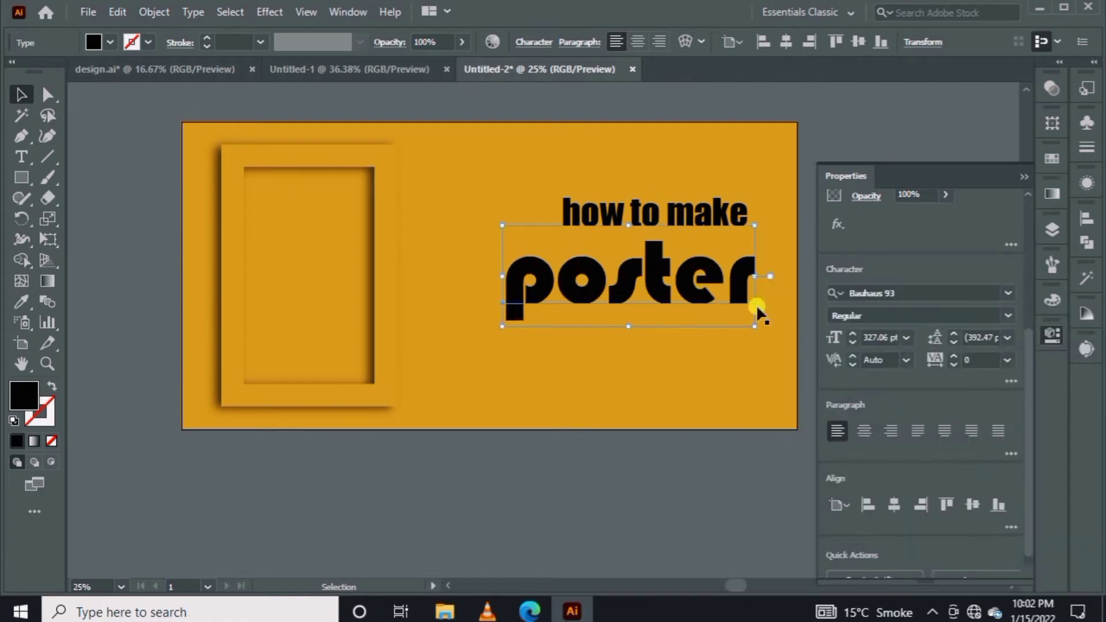
pyautogui.moveTo(657, 270); pyautogui.dragTo(660, 257)
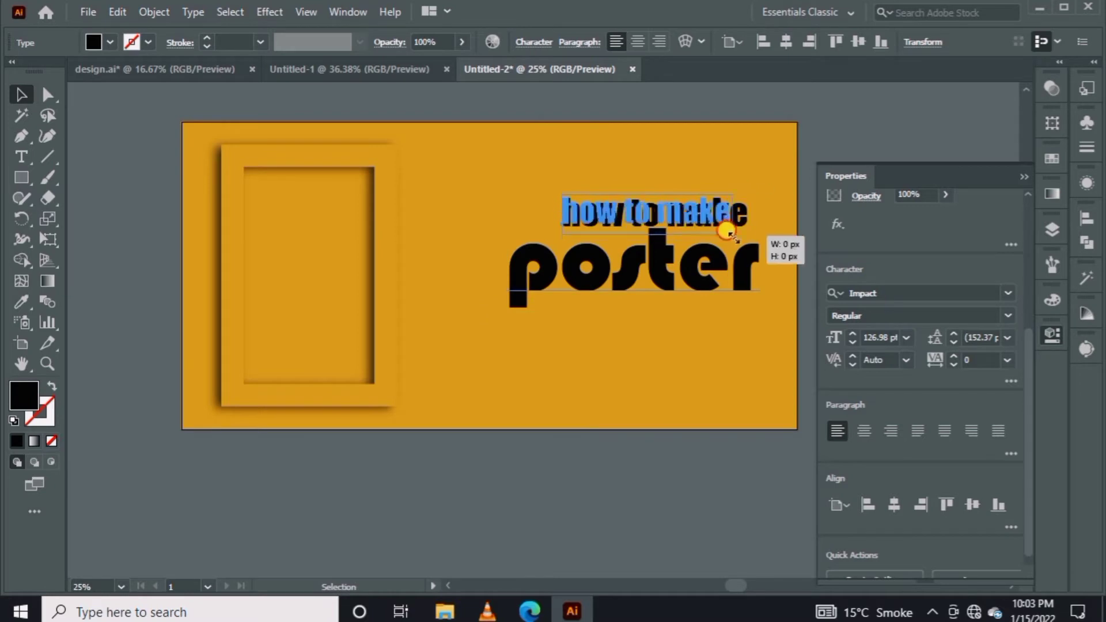
pyautogui.moveTo(663, 199); pyautogui.dragTo(675, 196)
# Add a 'wit designbold' line under 'poster' with the Impact style copied from 'how to make'.
pyautogui.click(21, 157)
pyautogui.click(585, 315)
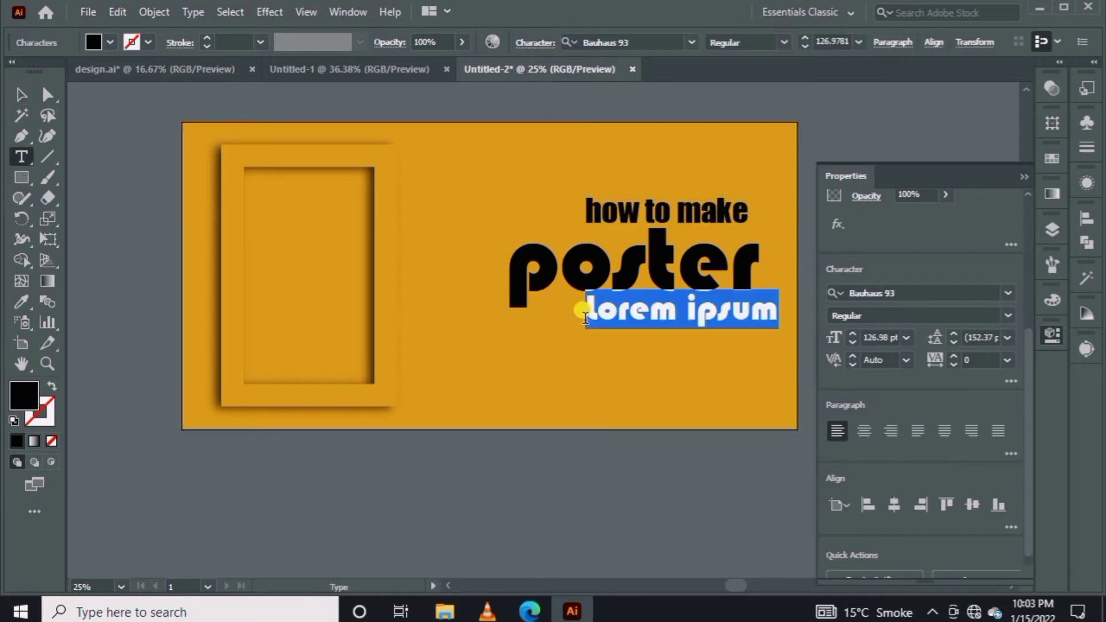
pyautogui.write('wit designbold')
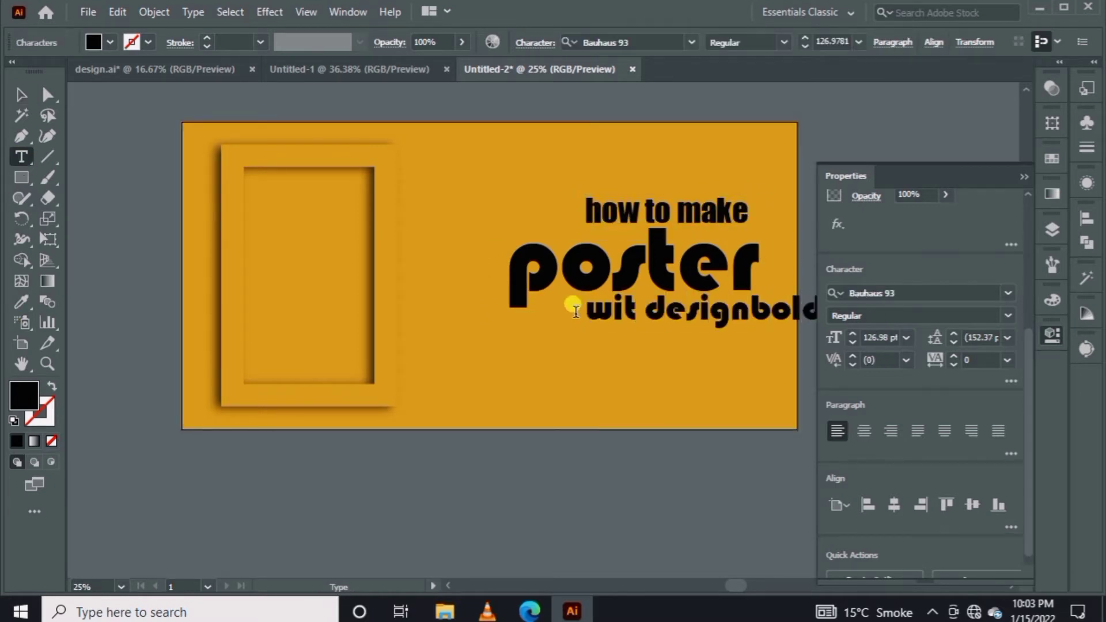
pyautogui.press('Escape')
pyautogui.click(21, 302)
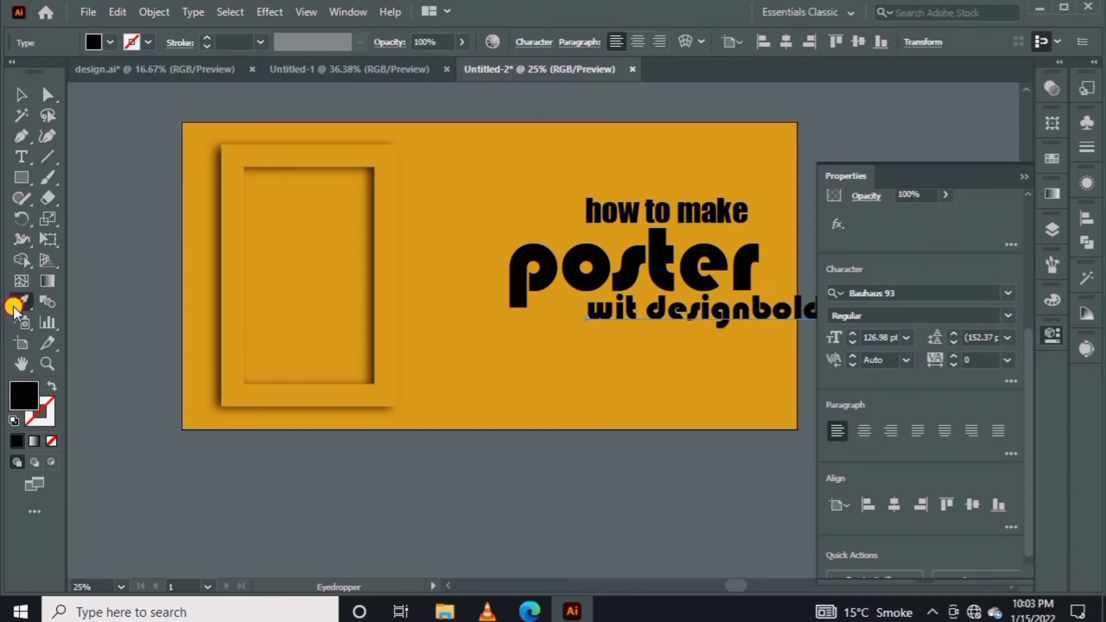
pyautogui.click(588, 203)
pyautogui.click(523, 496)
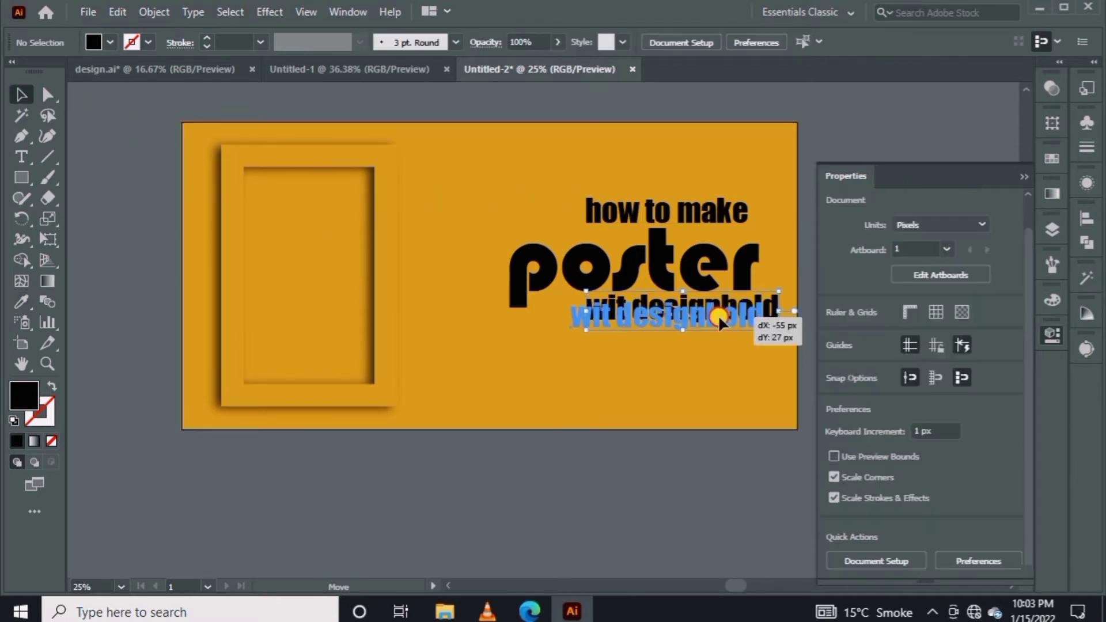
pyautogui.press('z')
pyautogui.click(583, 447)
# Fill the frame's top, right and left inner edges with Lorem ipsum area text.
pyautogui.moveTo(328, 298); pyautogui.dragTo(160, 232)
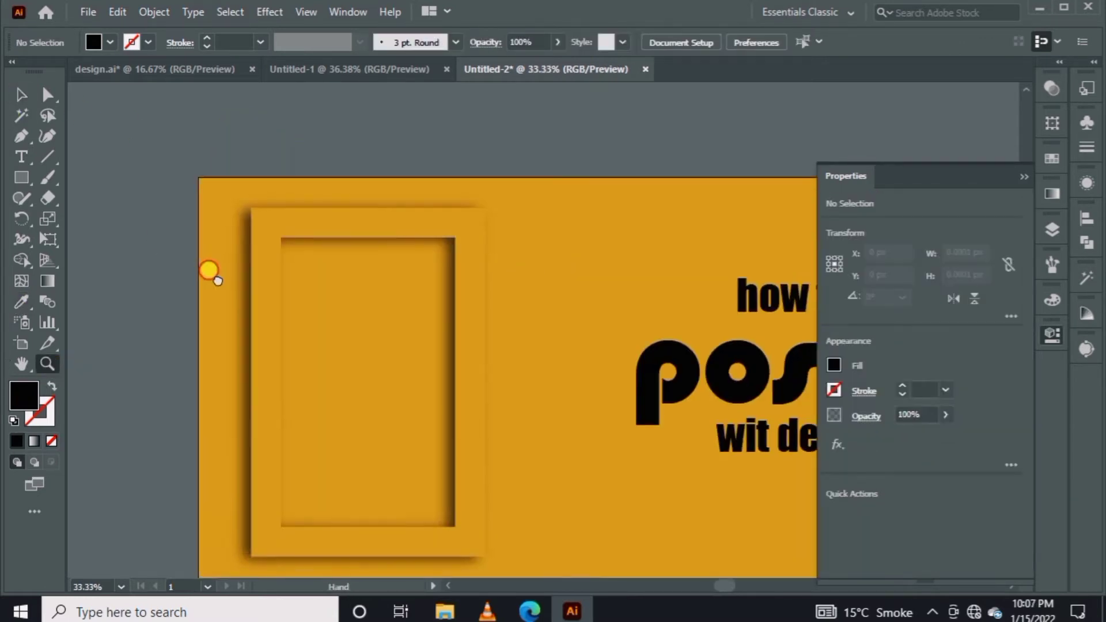
pyautogui.click(21, 156)
pyautogui.moveTo(244, 210)
pyautogui.mouseDown()
pyautogui.moveTo(388, 234)
pyautogui.moveTo(397, 484)
pyautogui.mouseUp()
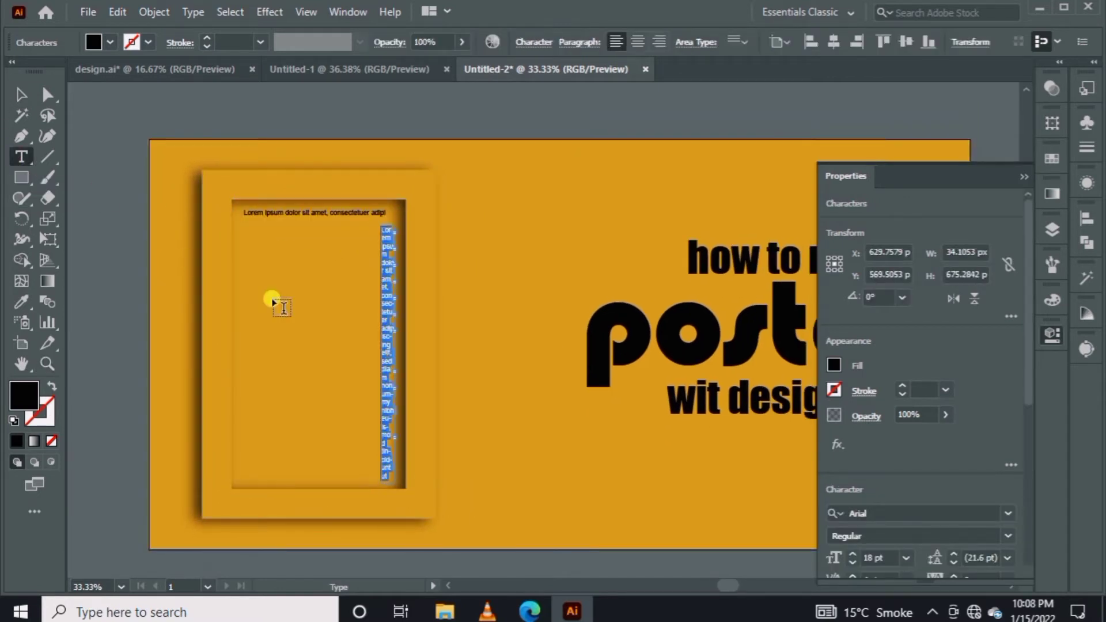
pyautogui.moveTo(240, 229); pyautogui.dragTo(243, 276)
pyautogui.moveTo(252, 473)
pyautogui.mouseDown()
pyautogui.moveTo(390, 482)
pyautogui.moveTo(373, 480)
pyautogui.mouseUp()
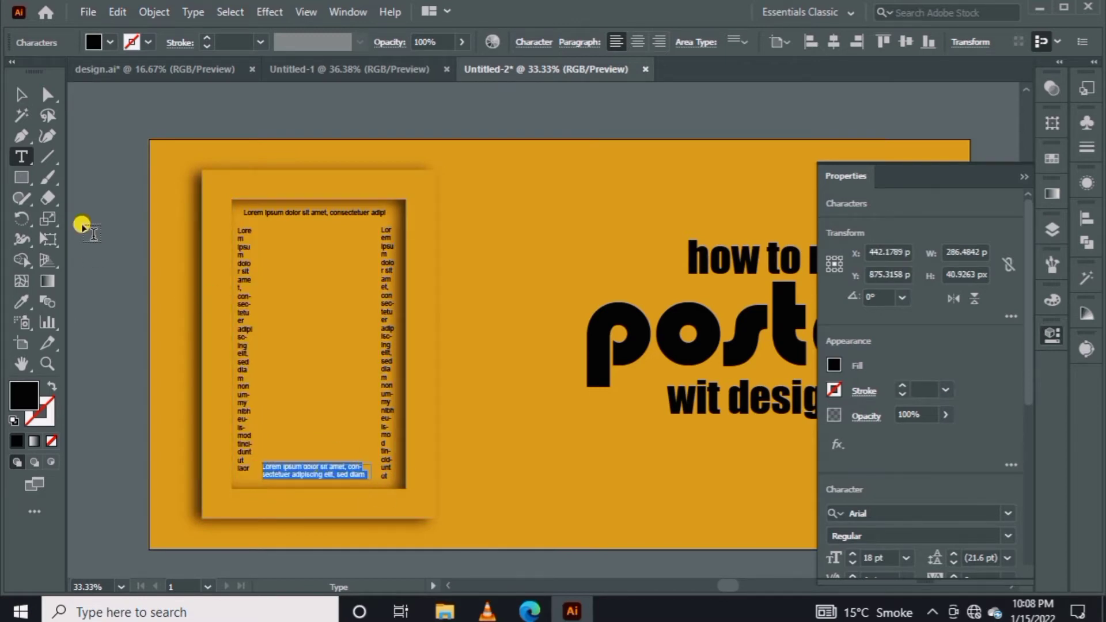
# Add a 'de' text inside the frame styled in Impact 111.29 pt from the headline.
pyautogui.click(267, 234)
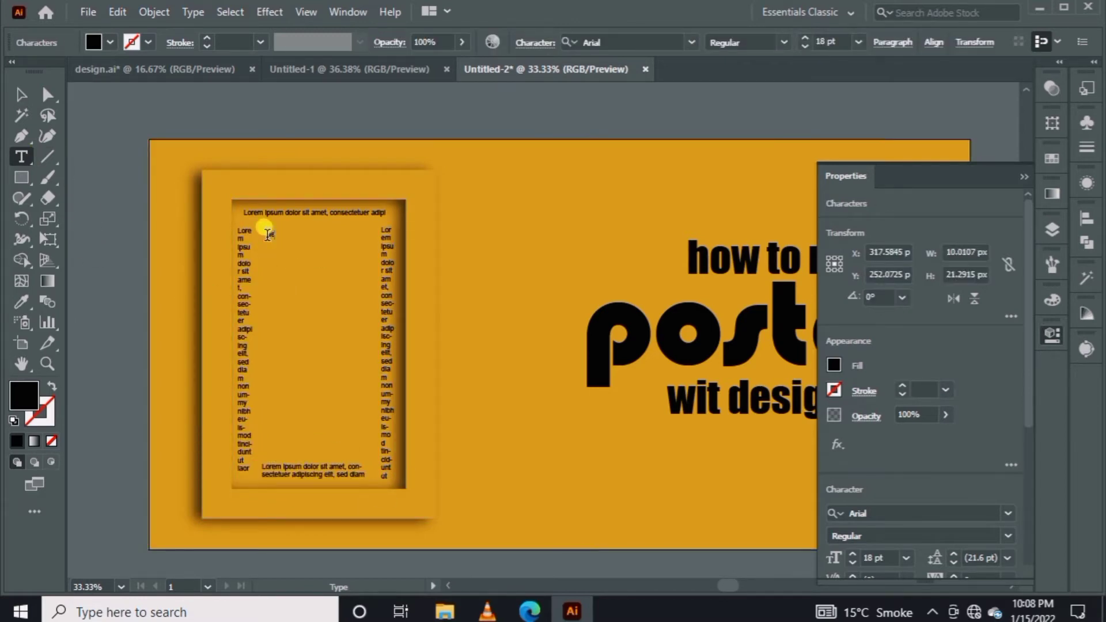
pyautogui.press('Escape')
pyautogui.click(33, 295)
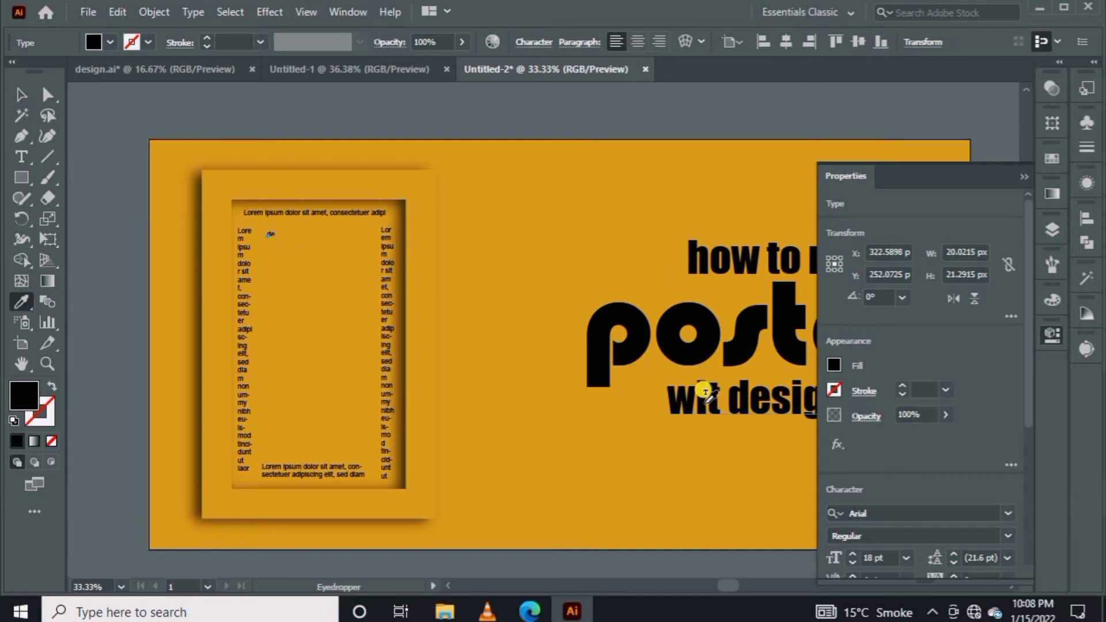
pyautogui.click(705, 393)
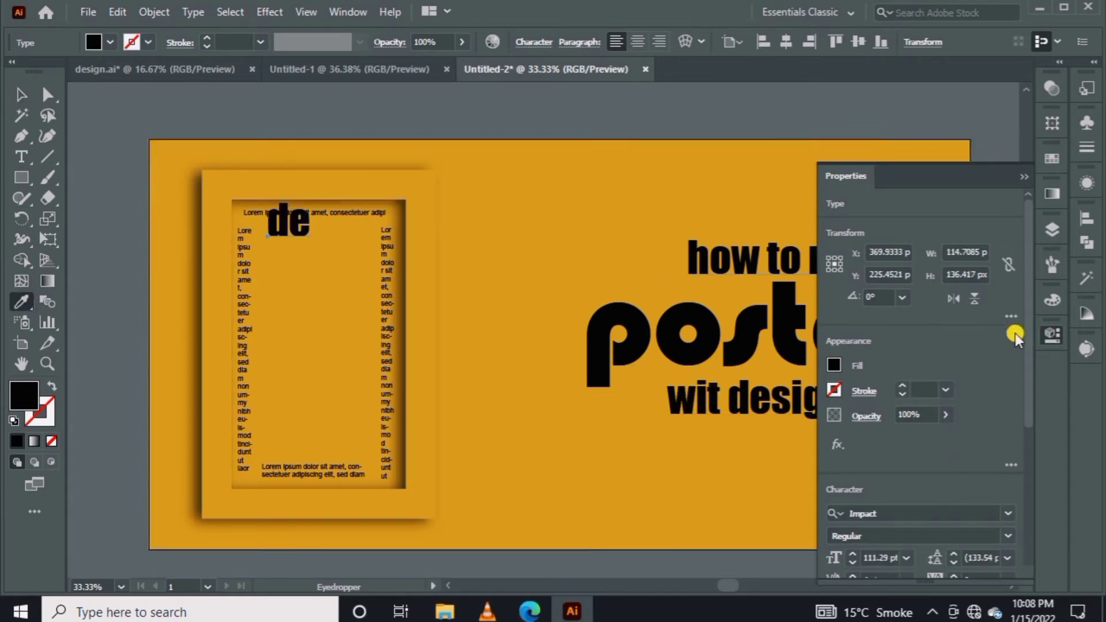
# Make 'de' All Caps and move DE down inside the frame.
pyautogui.scroll(-3, 1029, 433)
pyautogui.click(1007, 472)
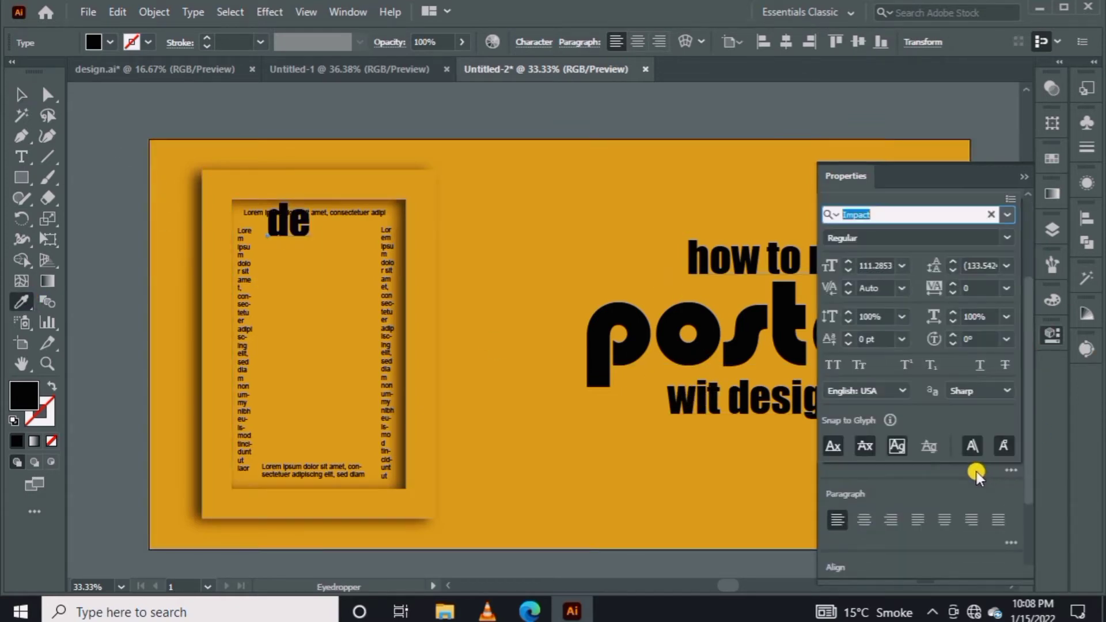
pyautogui.click(835, 365)
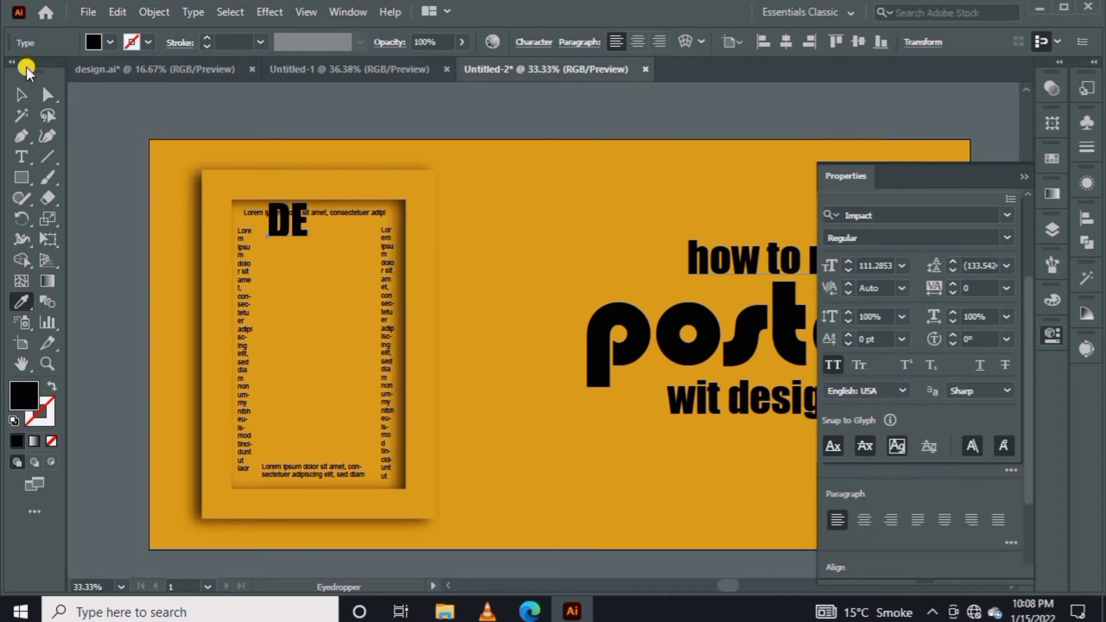
pyautogui.click(281, 248)
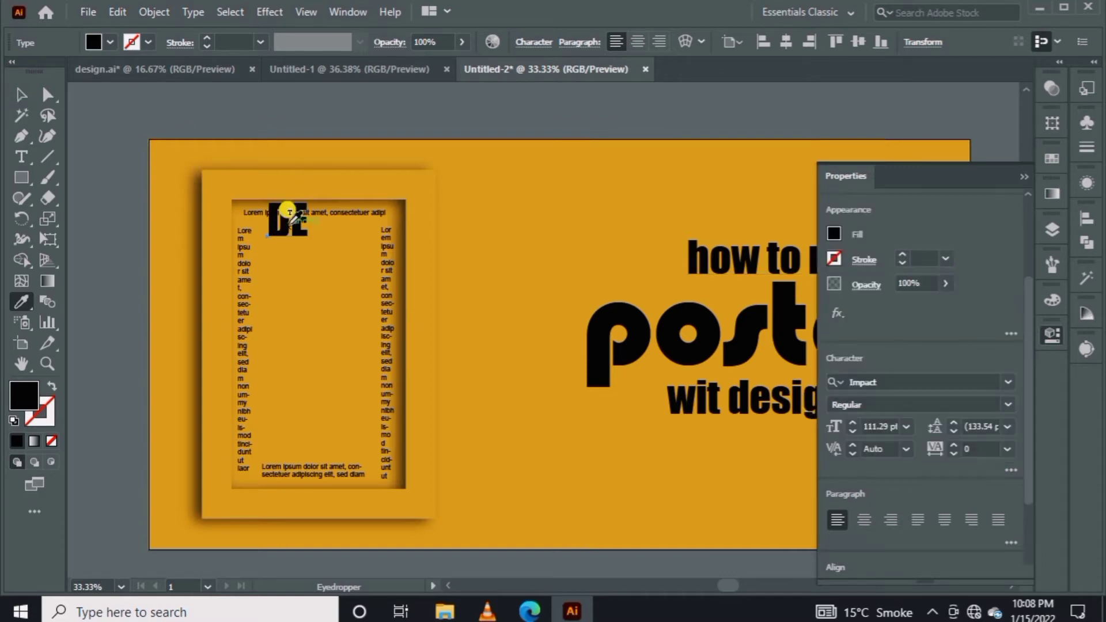
pyautogui.press('v')
pyautogui.moveTo(283, 211); pyautogui.dragTo(280, 237)
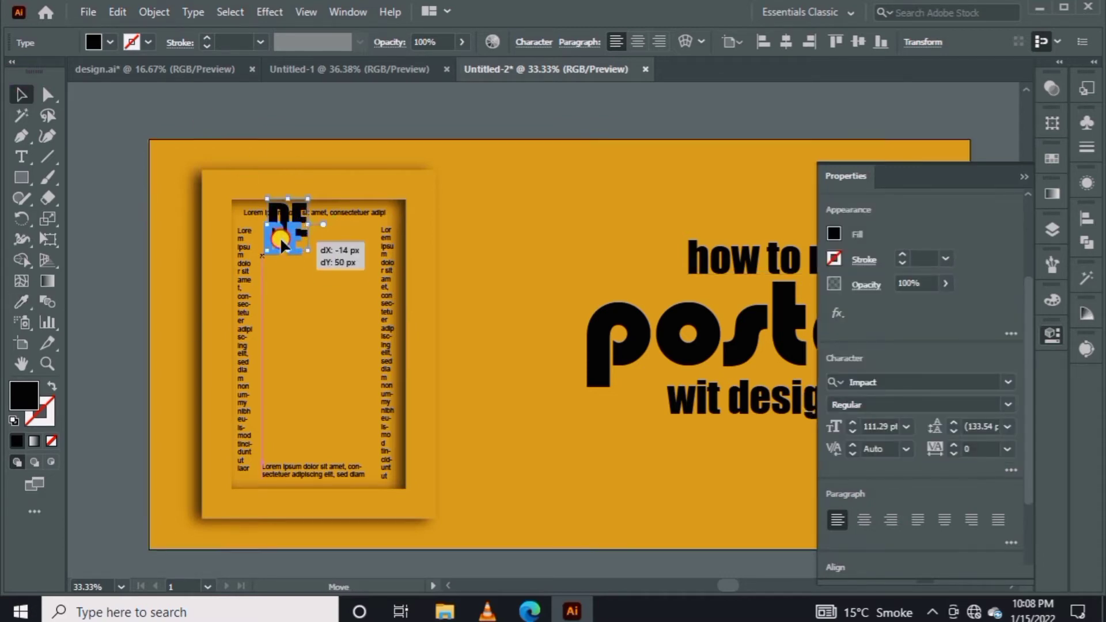
# Add the SIGN text directly beneath DE.
pyautogui.click(19, 157)
pyautogui.click(271, 271)
pyautogui.write('SIGN')
pyautogui.press('Escape')
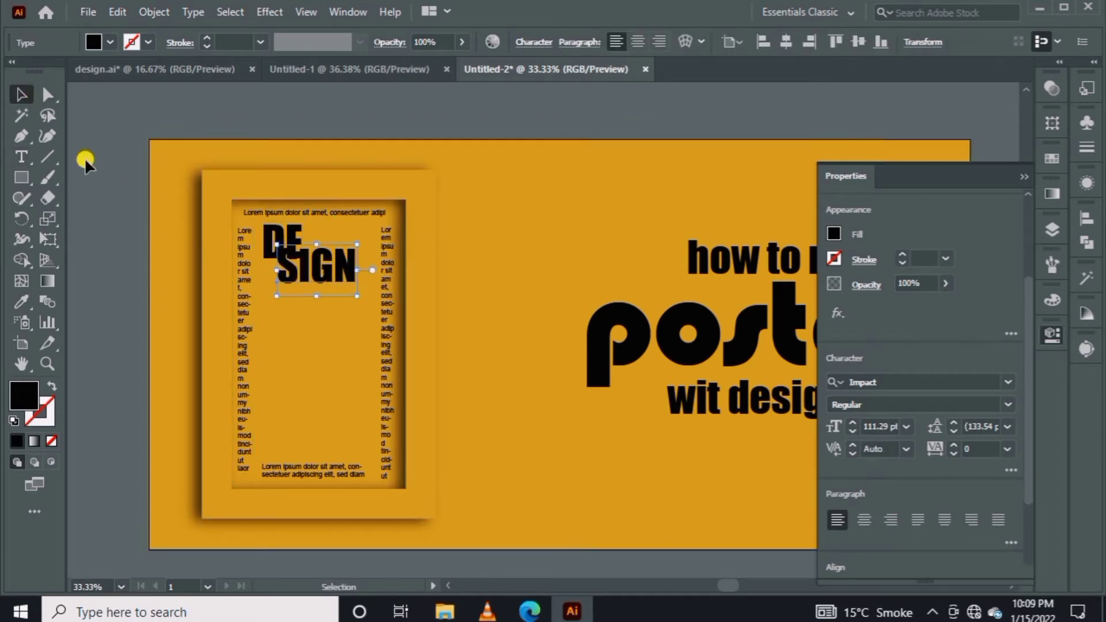
pyautogui.moveTo(333, 264); pyautogui.dragTo(315, 275)
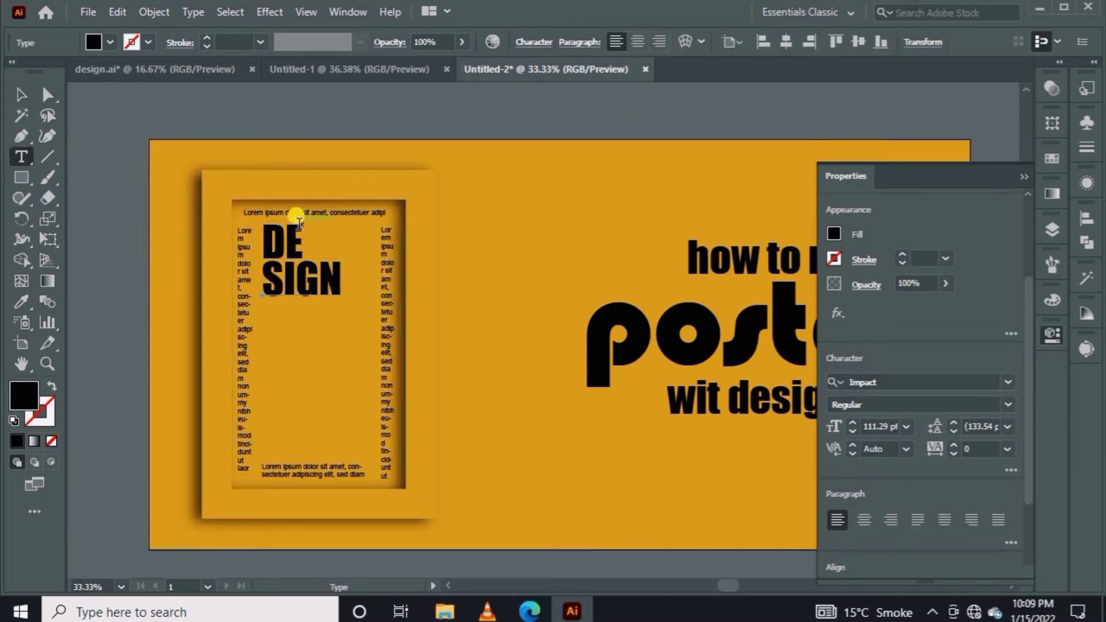
# Add a second DE at the frame top and shrink it to a small size.
pyautogui.click(311, 228)
pyautogui.write('DE')
pyautogui.press('Escape')
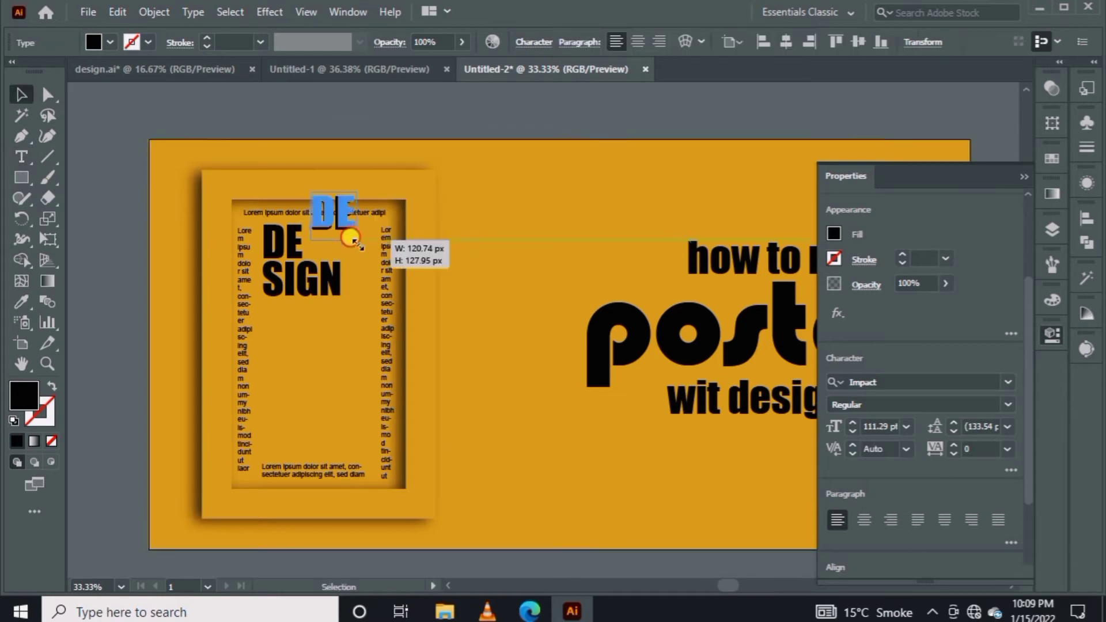
pyautogui.moveTo(351, 230); pyautogui.dragTo(326, 206)
# Move the small DE beside the big DE and set it to Arial Bold.
pyautogui.press('z')
pyautogui.click(172, 282)
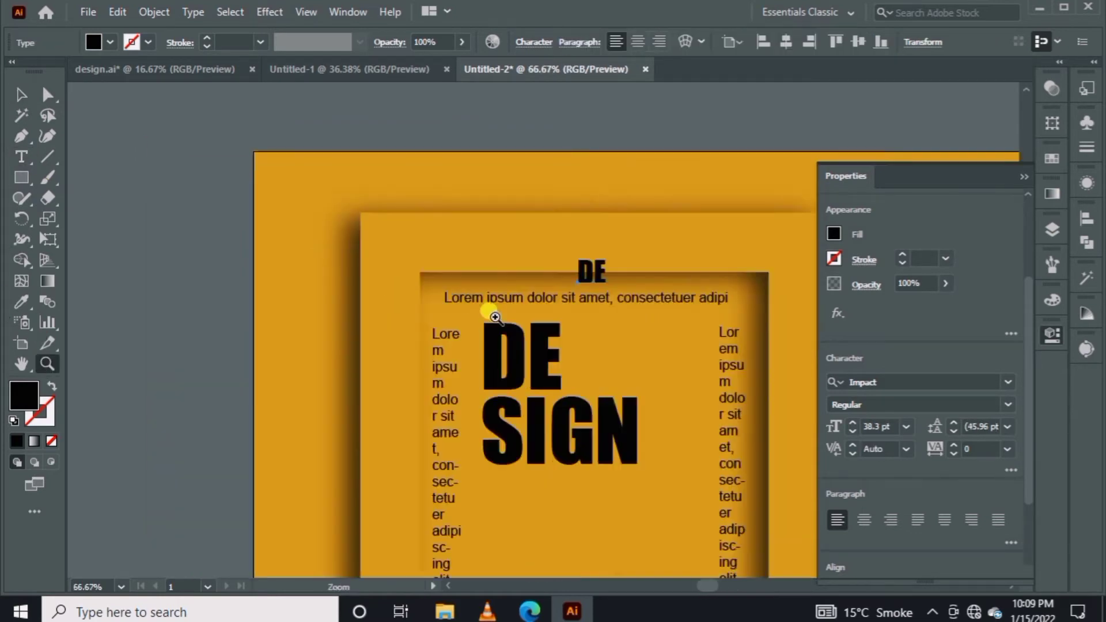
pyautogui.press('v')
pyautogui.moveTo(476, 209); pyautogui.dragTo(470, 297)
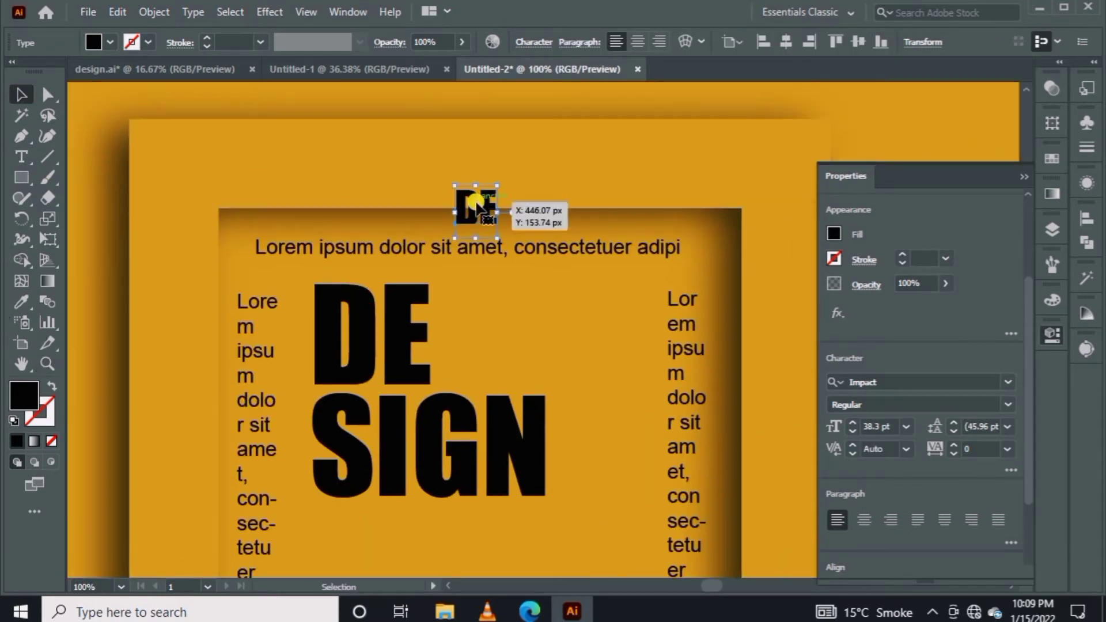
pyautogui.click(988, 382)
pyautogui.click(939, 13)
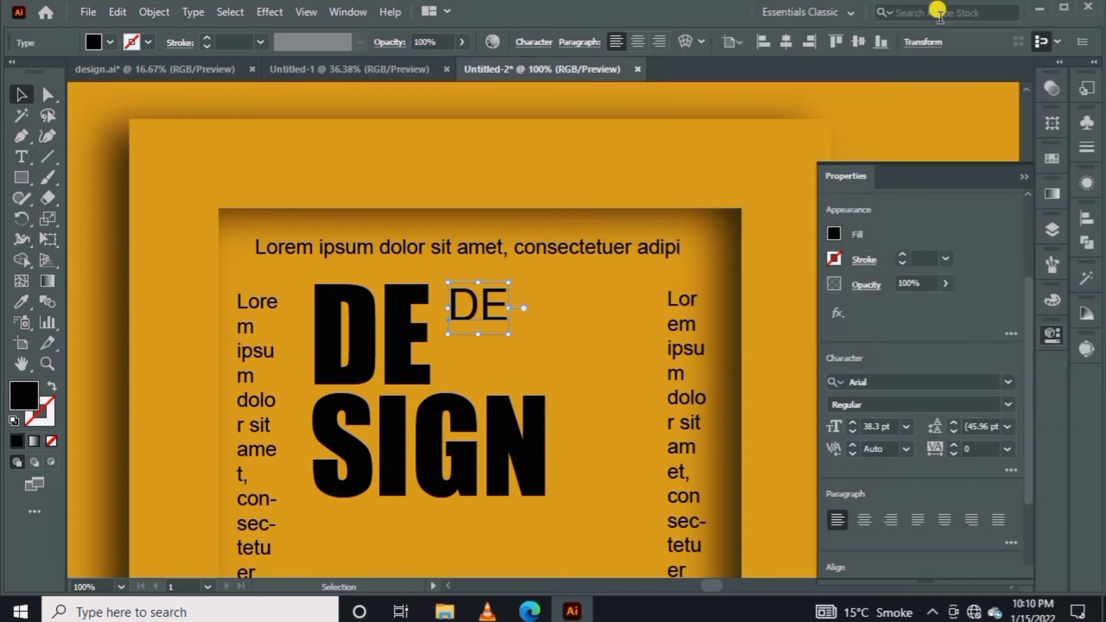
pyautogui.click(1014, 402)
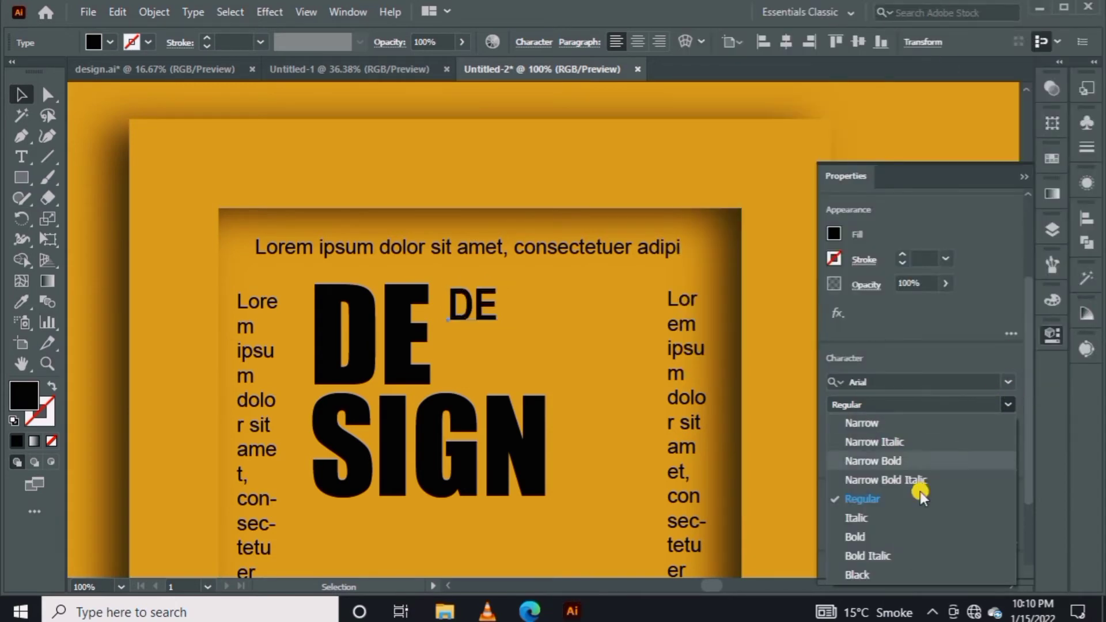
pyautogui.click(855, 542)
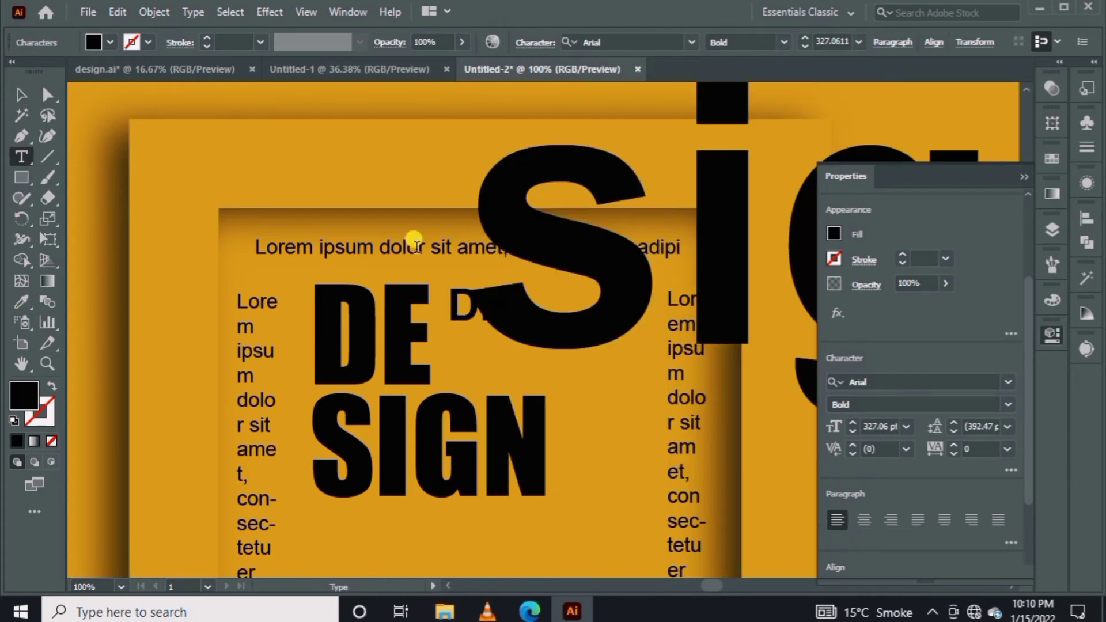
# Eyedrop the small DE style onto SIGN and place it under the small DE.
pyautogui.click(21, 95)
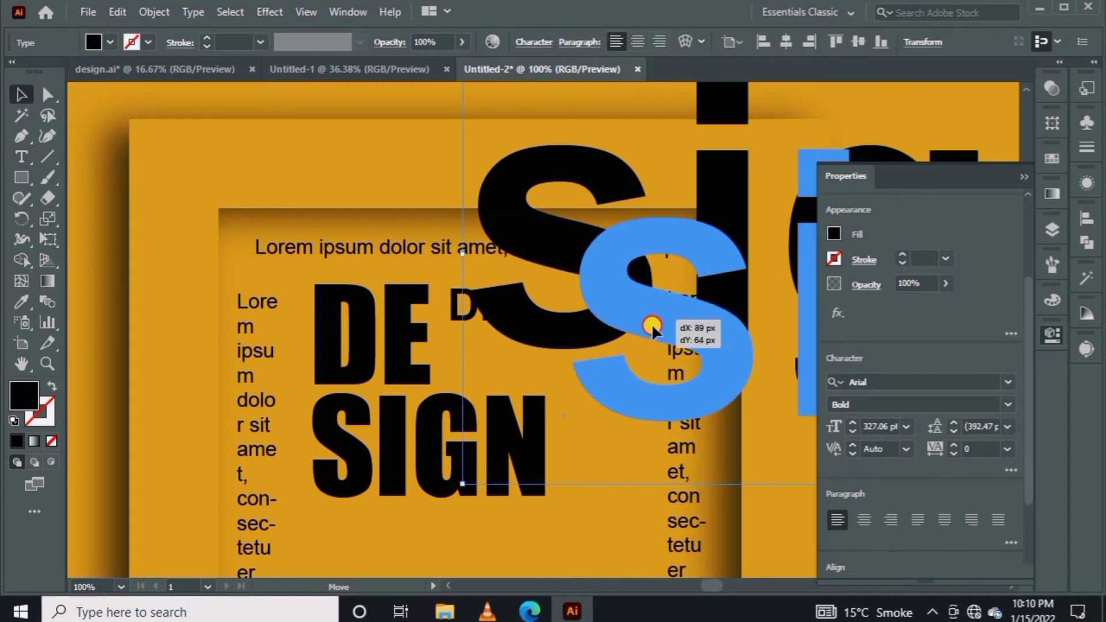
pyautogui.moveTo(528, 261); pyautogui.dragTo(648, 332)
pyautogui.click(19, 305)
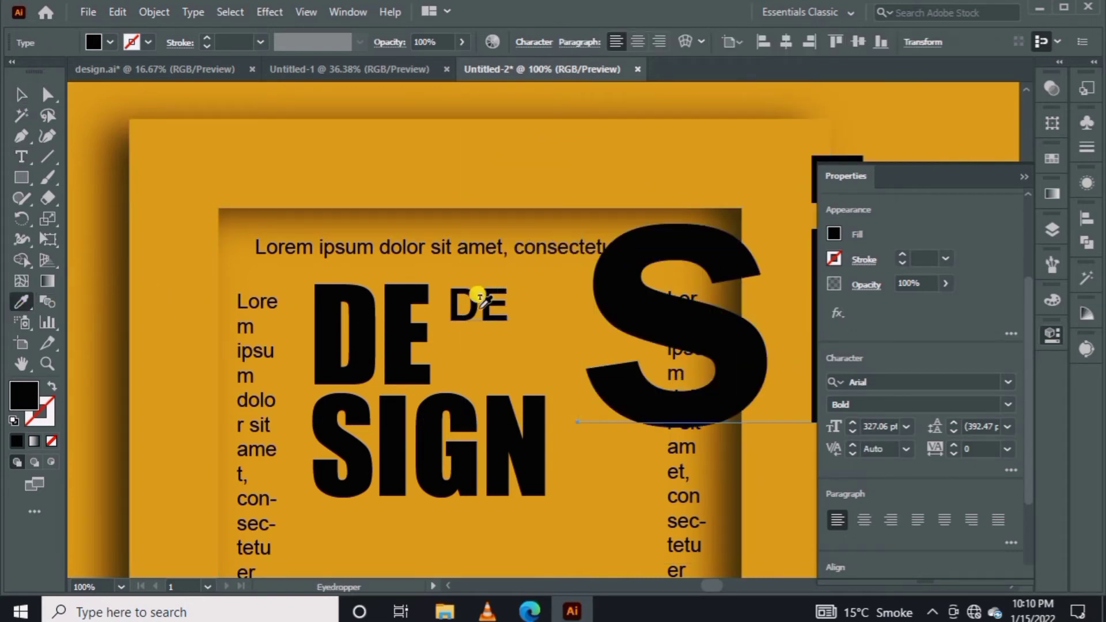
pyautogui.click(487, 300)
pyautogui.click(22, 95)
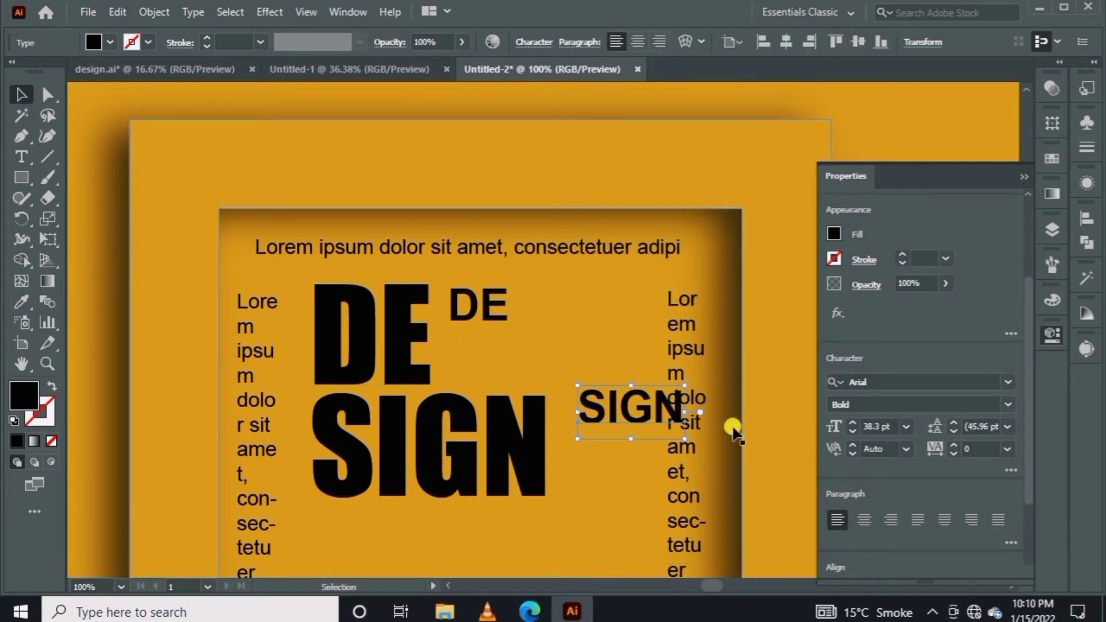
pyautogui.moveTo(626, 414)
pyautogui.mouseDown()
pyautogui.moveTo(489, 365)
pyautogui.moveTo(470, 313)
pyautogui.mouseUp()
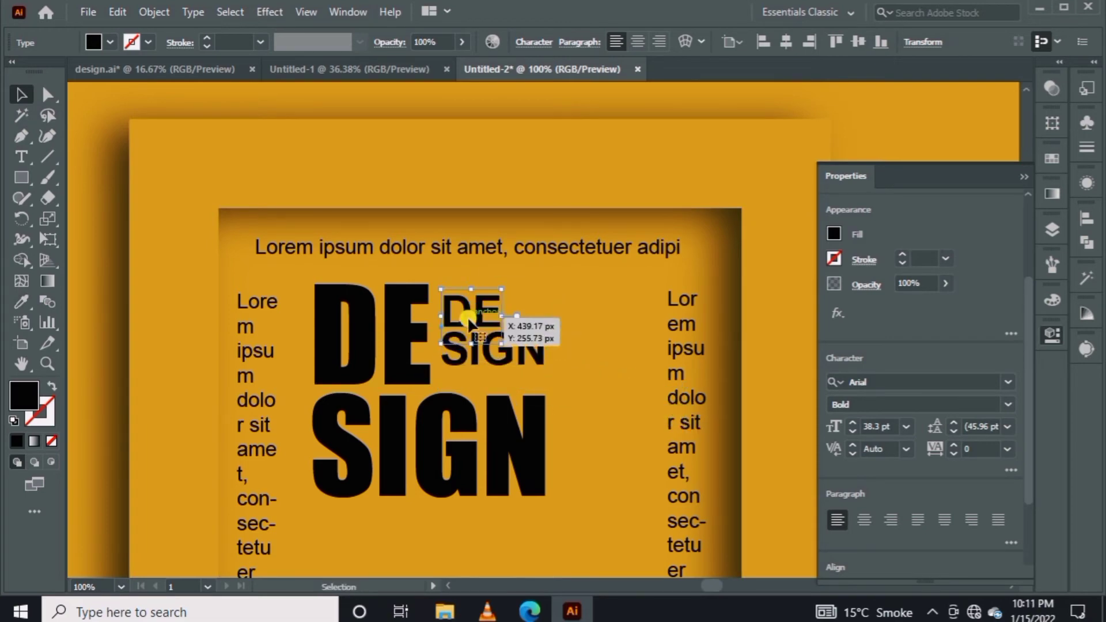
pyautogui.click(753, 353)
# Drag 614664.jpg from the Local Disk (E:) folder into Untitled-1.
pyautogui.scroll(-2, 753, 353)
pyautogui.scroll(-2, 494, 437)
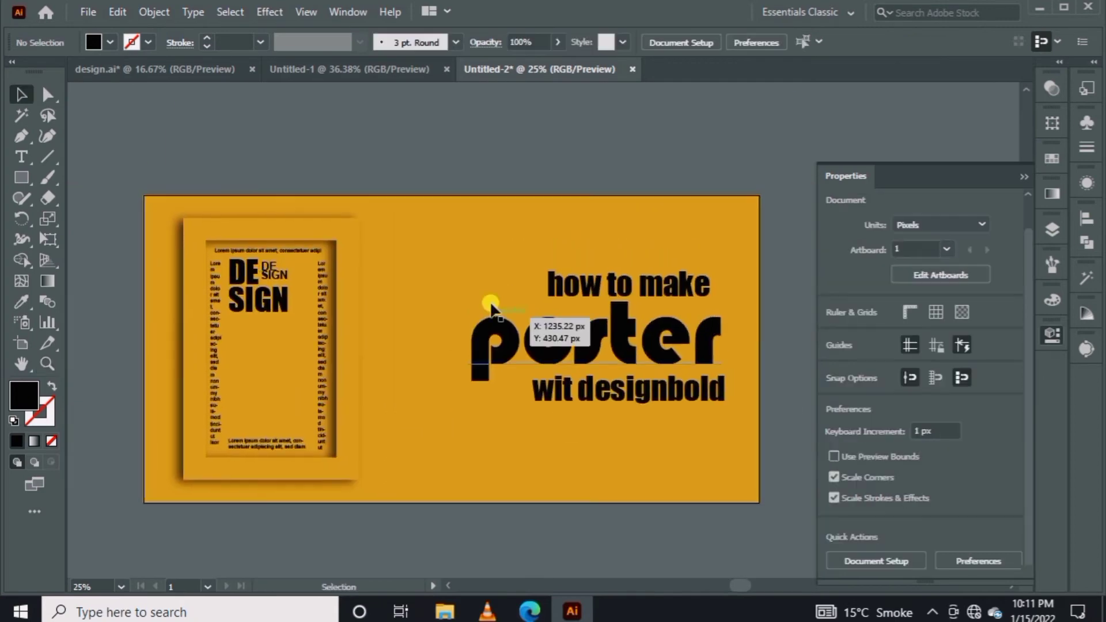
pyautogui.click(357, 79)
pyautogui.moveTo(444, 612)
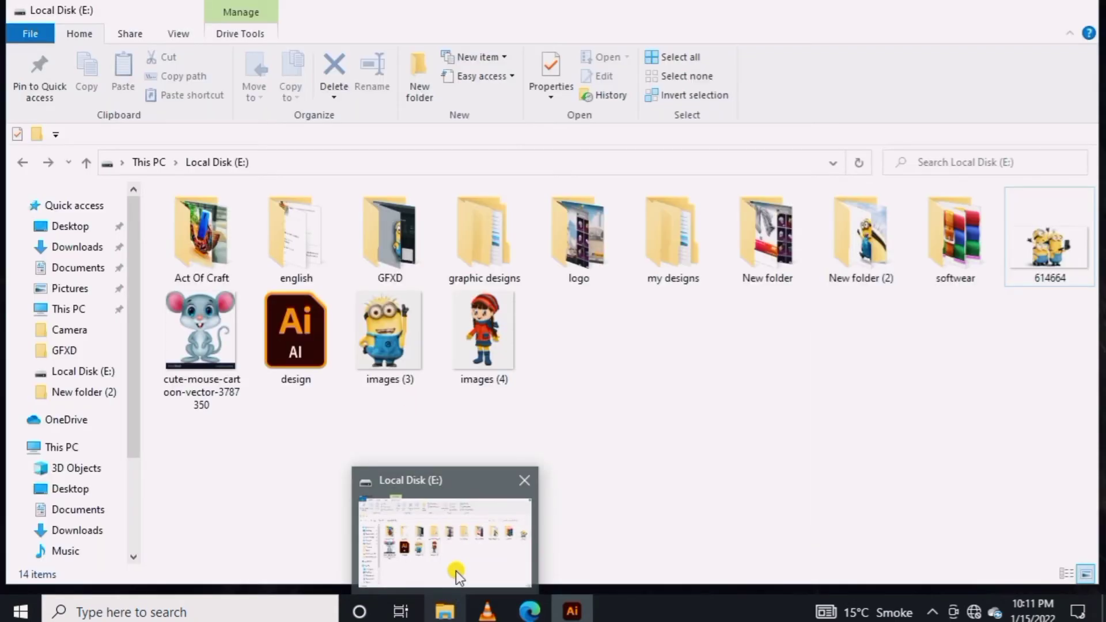
pyautogui.click(456, 571)
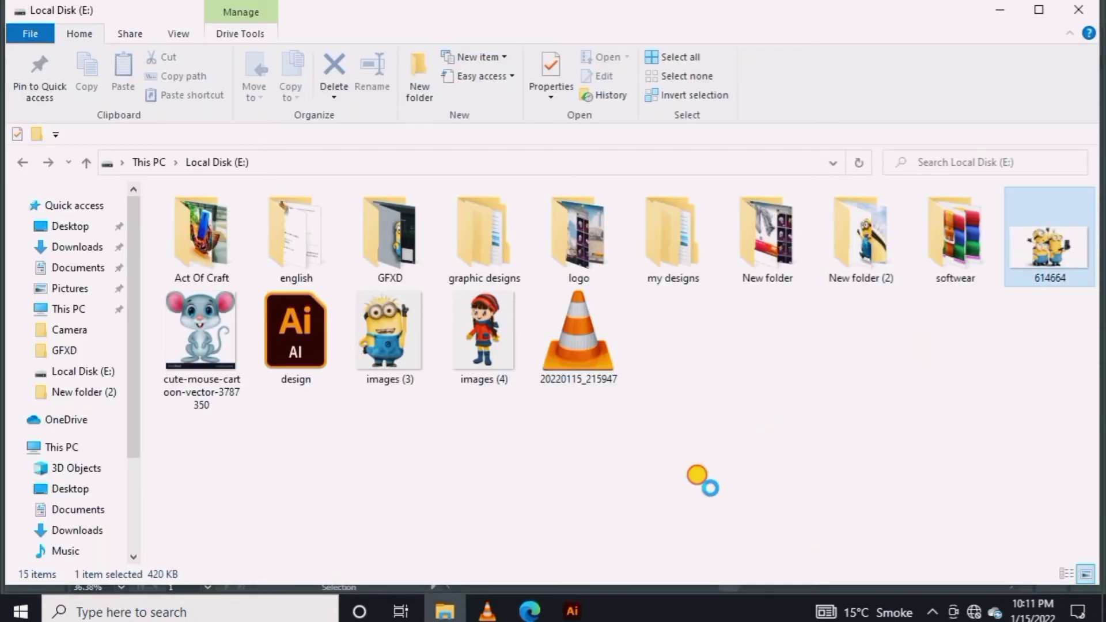
pyautogui.moveTo(1050, 248); pyautogui.dragTo(499, 379)
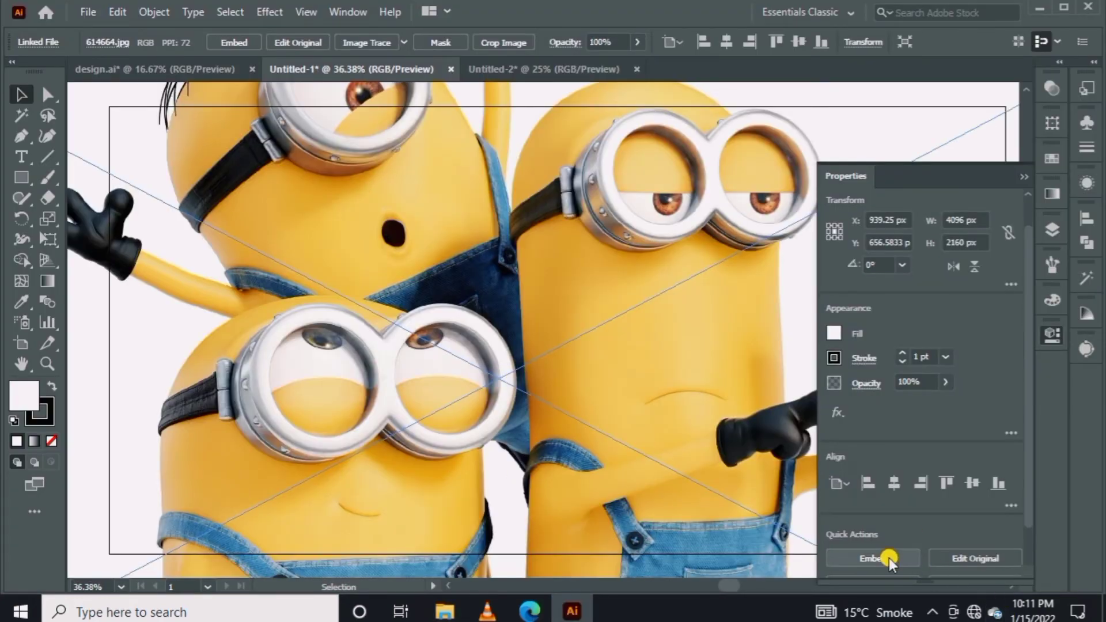
# Embed the placed minions image and zoom out to view it whole.
pyautogui.click(890, 558)
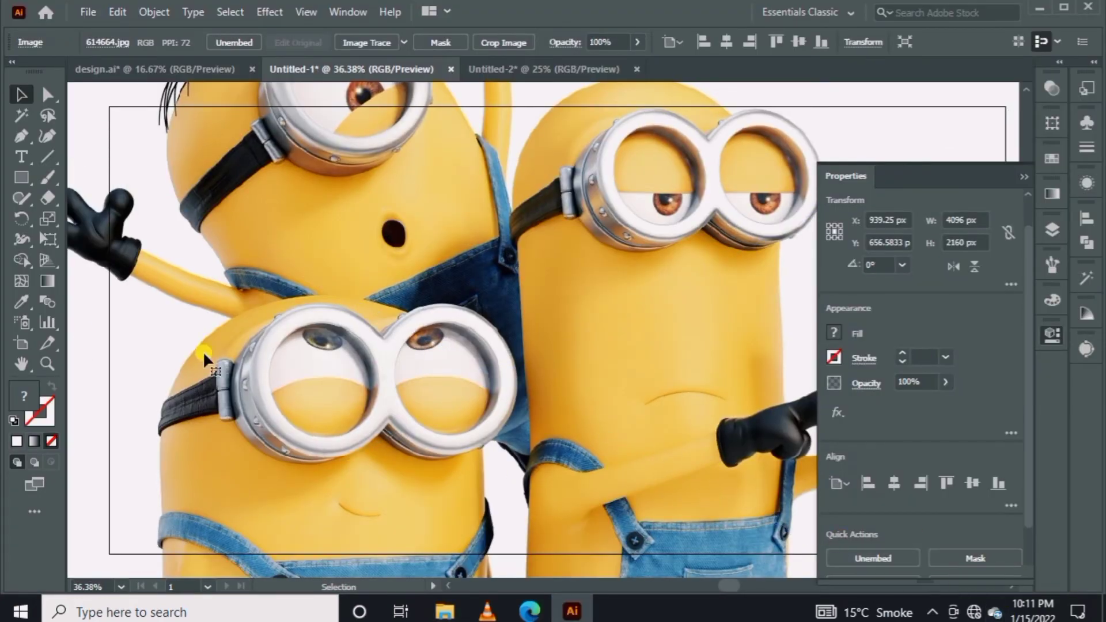
pyautogui.click(21, 344)
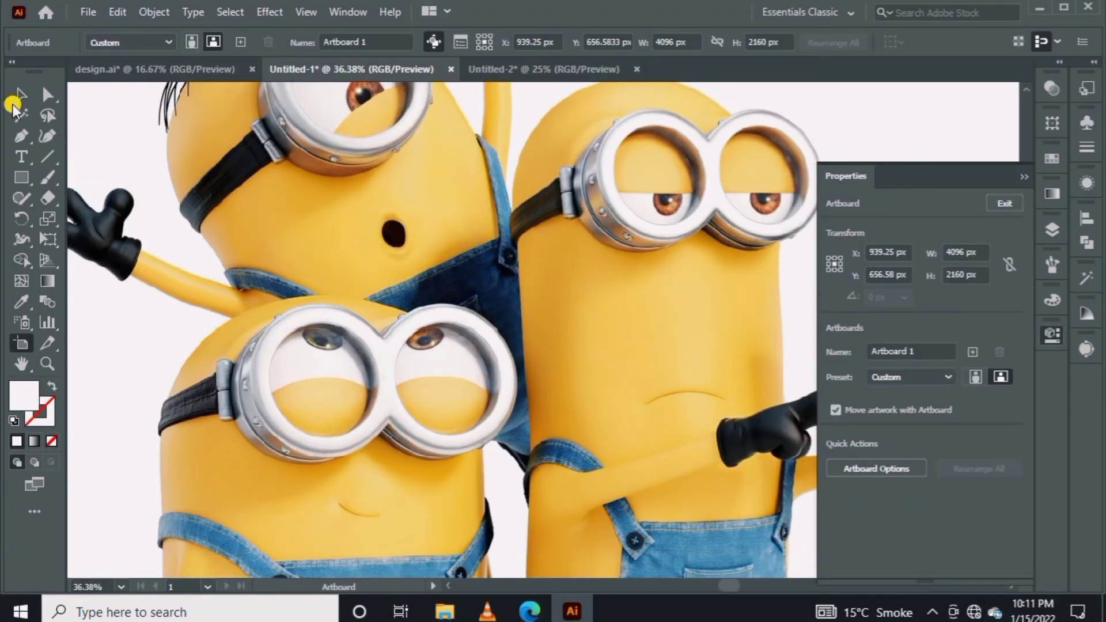
pyautogui.press('z')
pyautogui.keyDown('alt'); pyautogui.click(424, 408); pyautogui.keyUp('alt')
pyautogui.keyDown('alt'); pyautogui.click(605, 412); pyautogui.keyUp('alt')
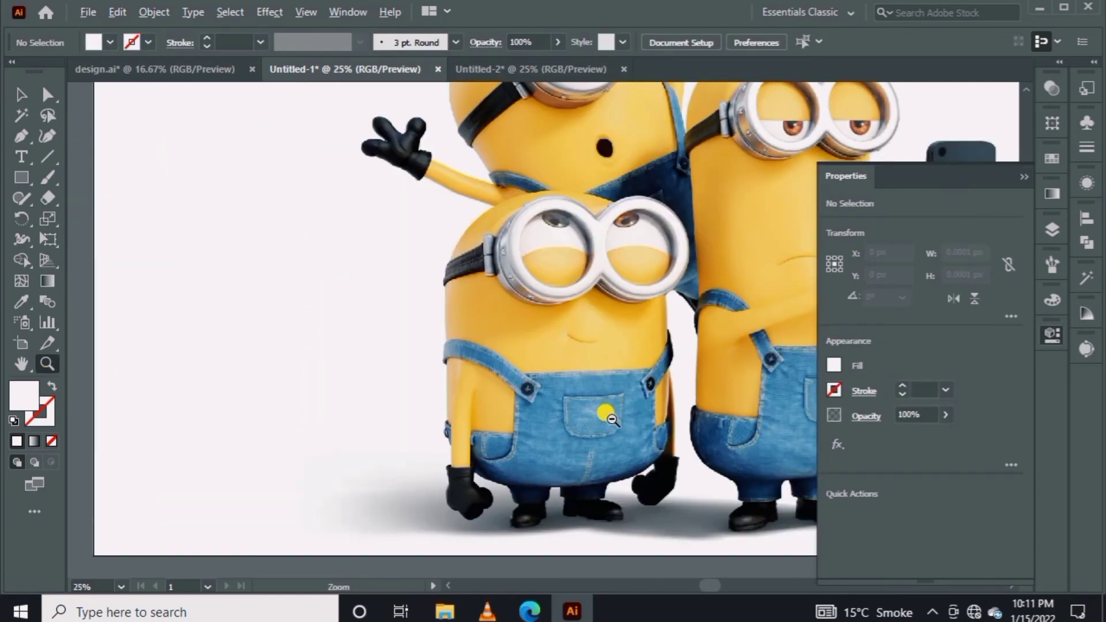
pyautogui.keyDown('alt'); pyautogui.click(594, 381); pyautogui.keyUp('alt')
pyautogui.moveTo(594, 382); pyautogui.dragTo(583, 544)
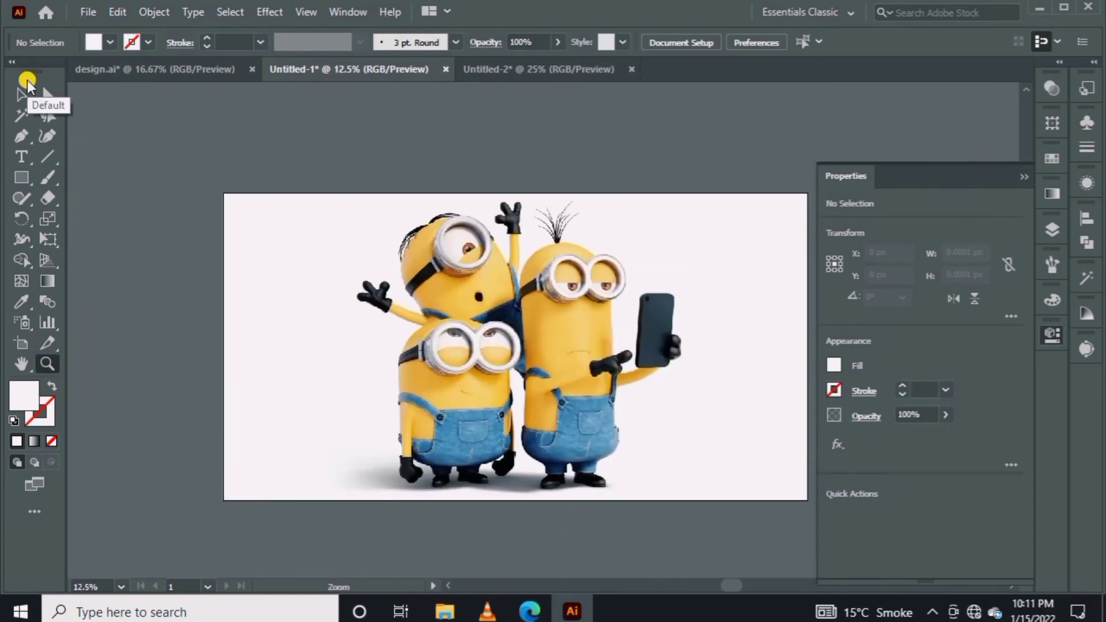
pyautogui.click(22, 94)
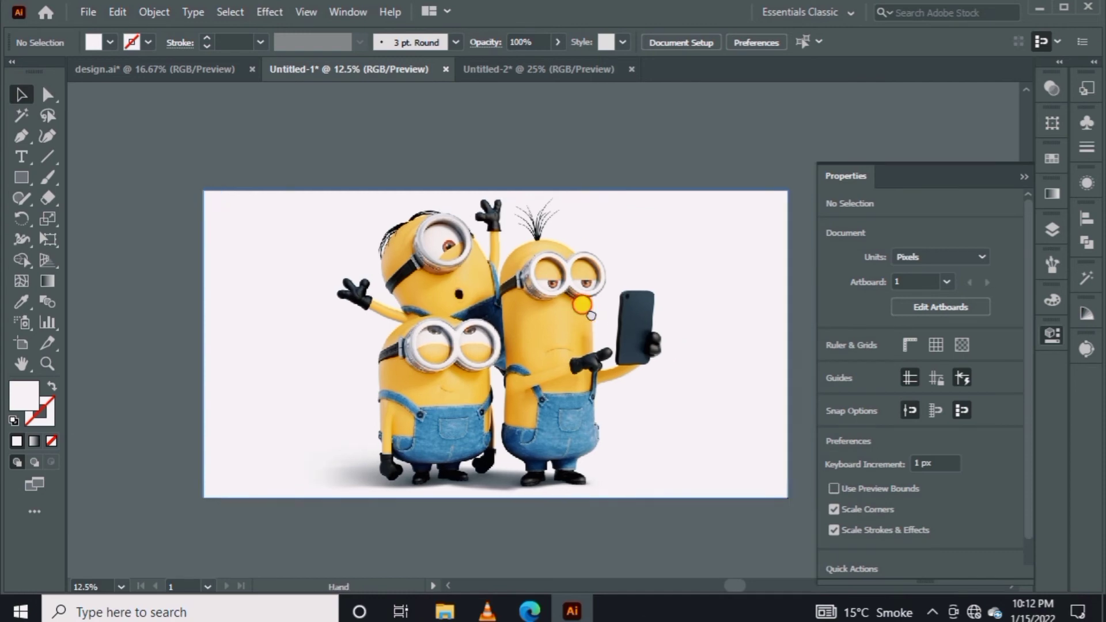
# In design.ai, draw a triangle over the minions with the Pen tool.
pyautogui.click(154, 69)
pyautogui.scroll(3, 107, 144)
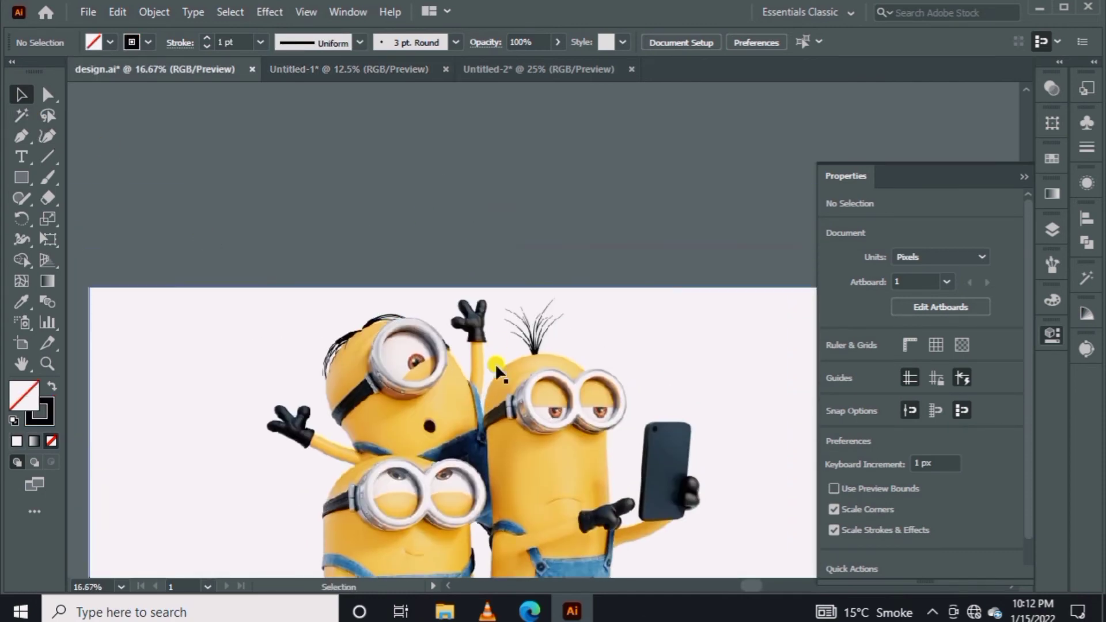
pyautogui.scroll(-5, 496, 363)
pyautogui.click(22, 135)
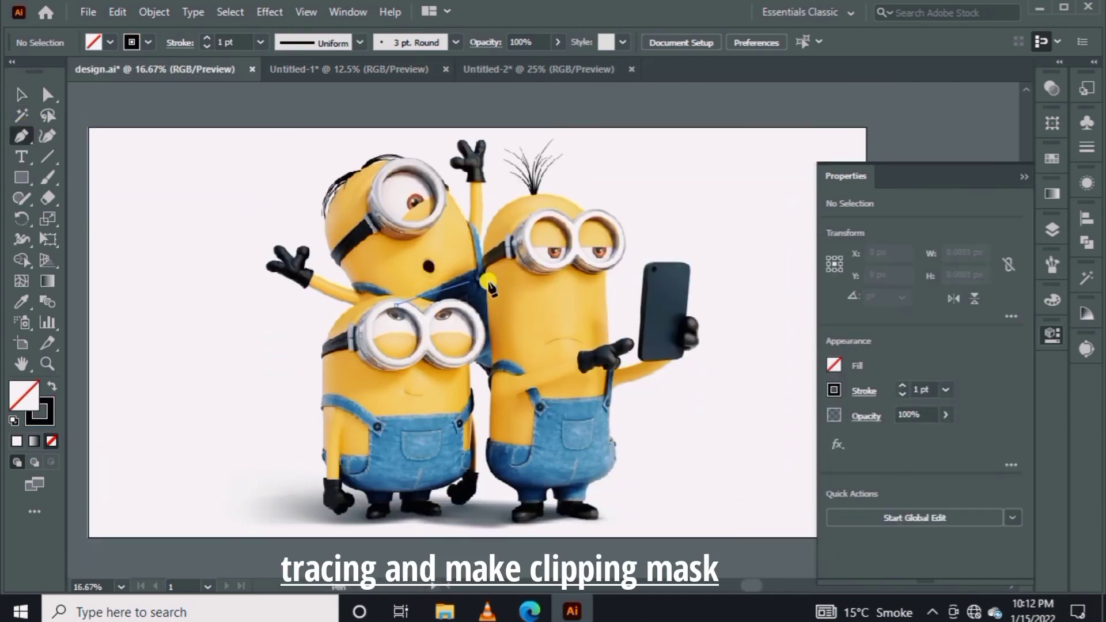
pyautogui.click(415, 462)
pyautogui.click(344, 325)
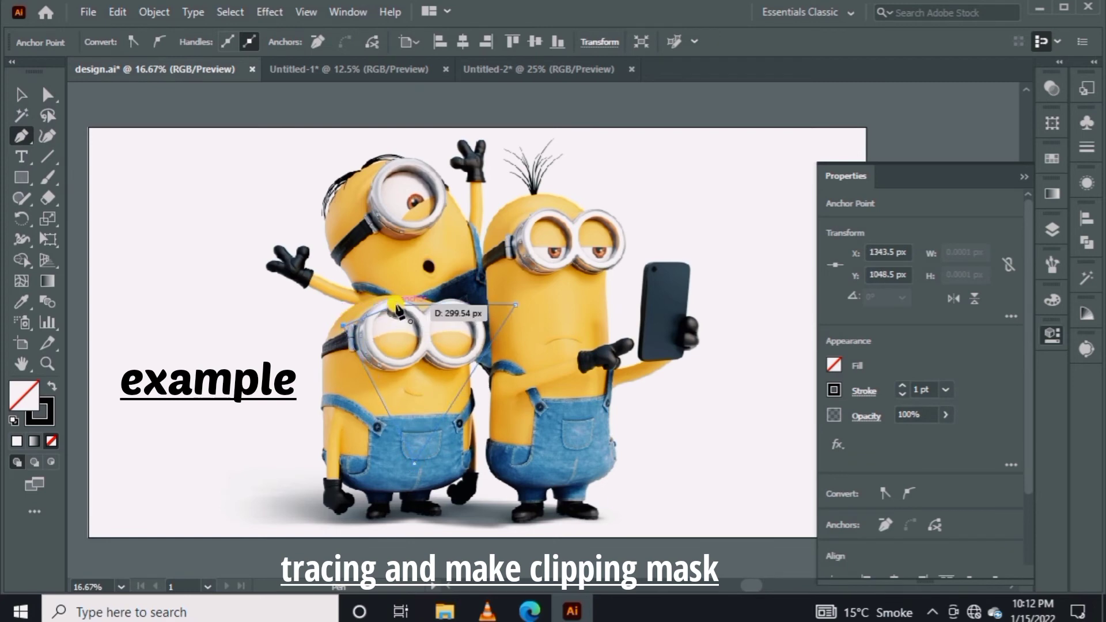
pyautogui.click(52, 386)
pyautogui.press('v')
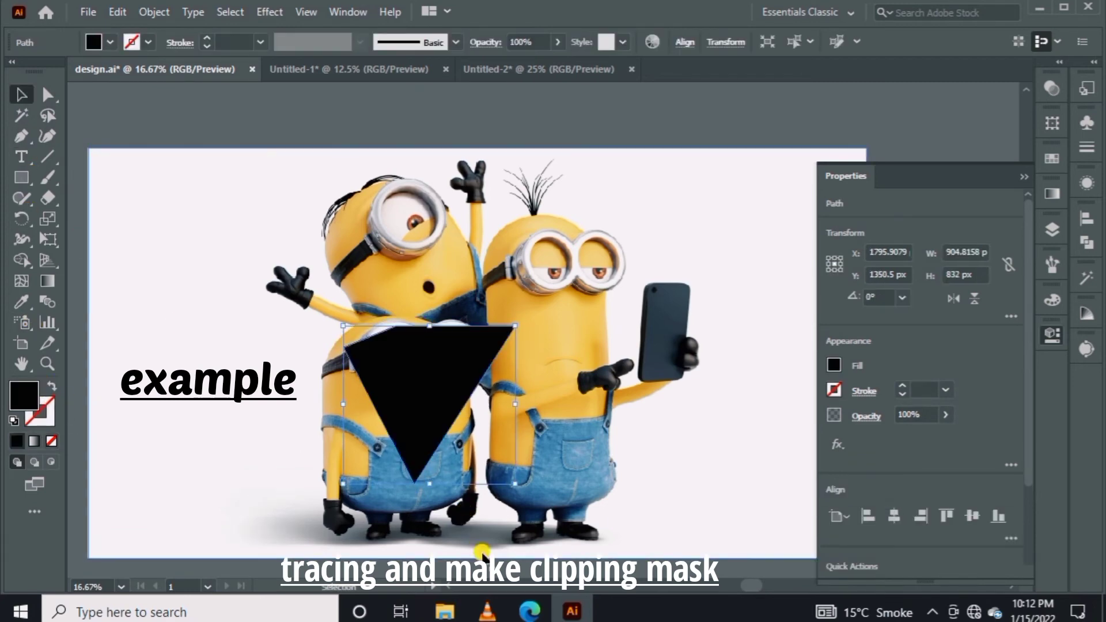
# Clip the minions image to the triangle with Make Clipping Mask.
pyautogui.hotkey('ctrl', 'a')
pyautogui.rightClick(403, 424)
pyautogui.click(468, 291)
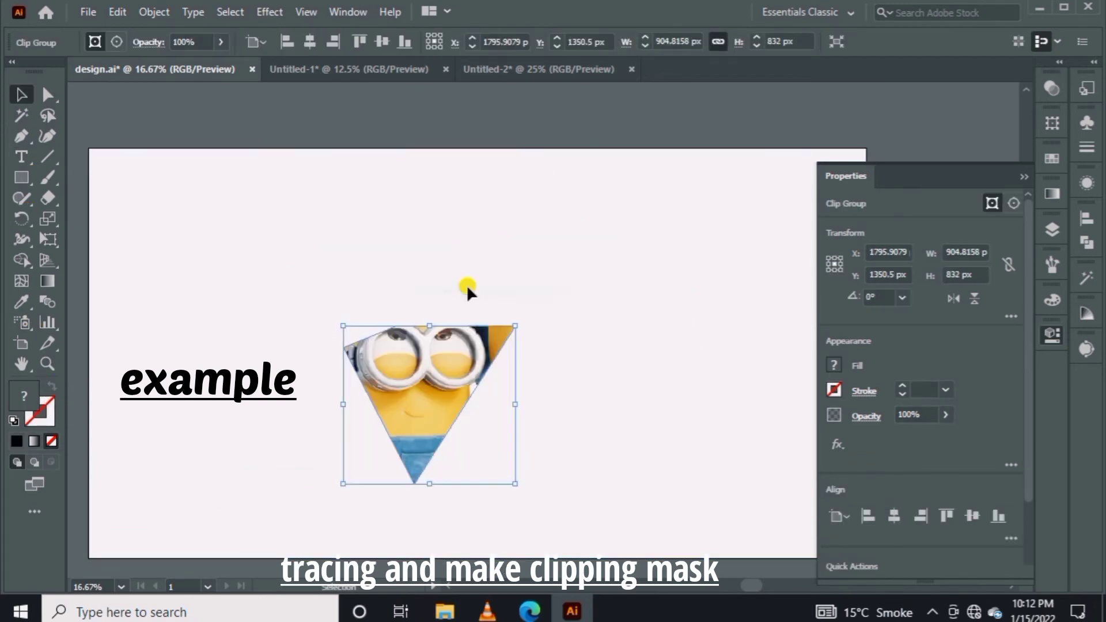
pyautogui.click(530, 444)
pyautogui.moveTo(487, 291)
pyautogui.mouseDown()
pyautogui.moveTo(455, 429)
pyautogui.moveTo(464, 507)
pyautogui.mouseUp()
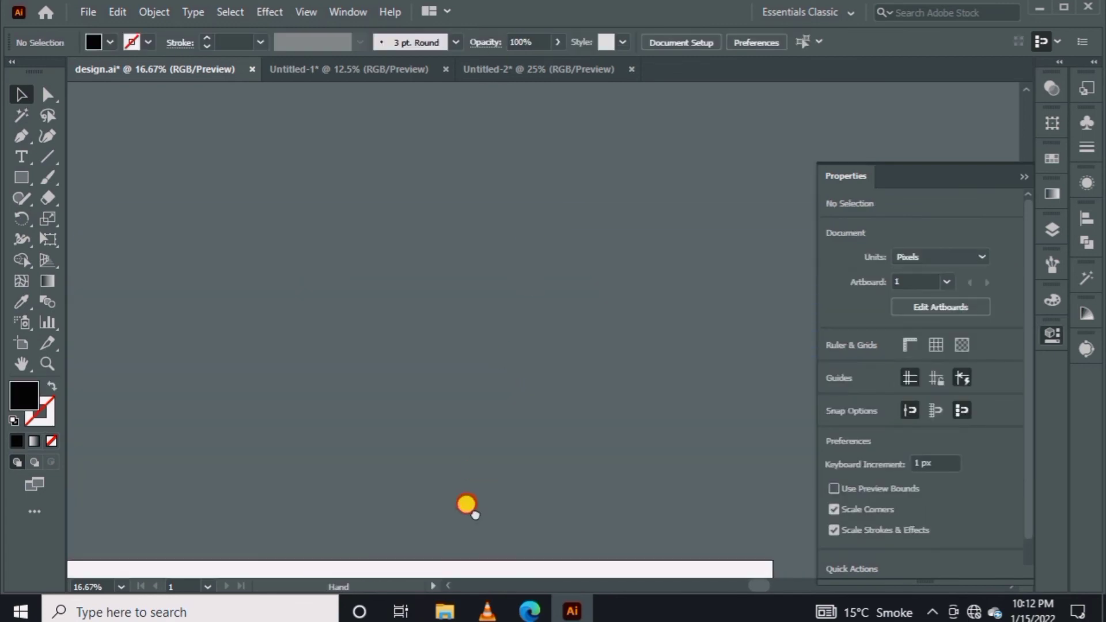
pyautogui.click(47, 364)
pyautogui.keyDown('alt'); pyautogui.click(417, 379); pyautogui.keyUp('alt')
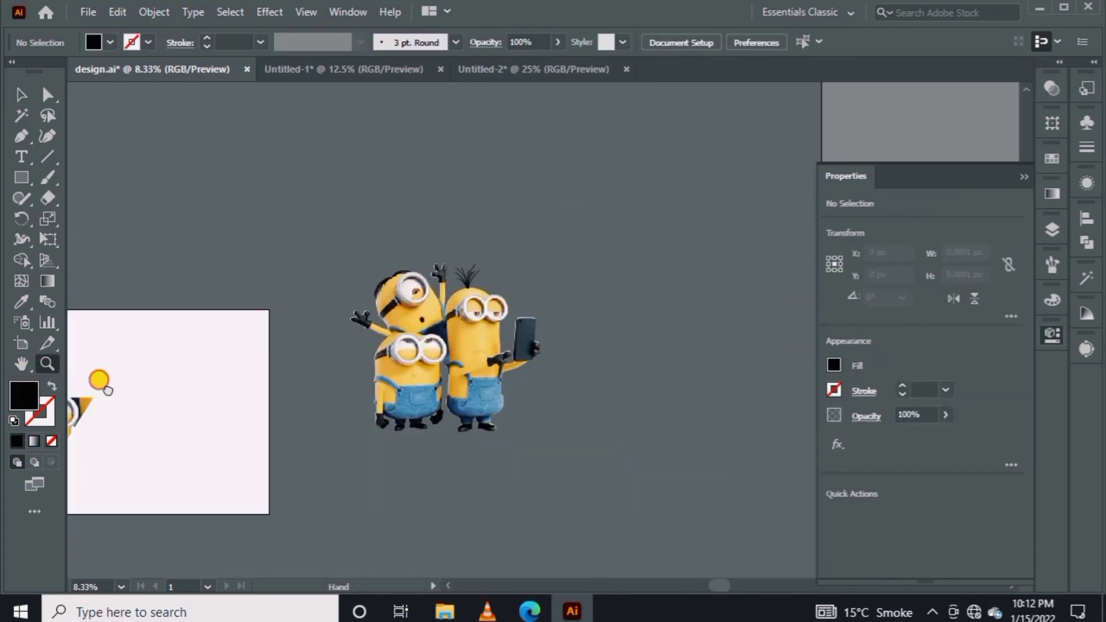
# Drag the cut-out minions into Untitled-2 and scale them to 228.62 × 202.81 px inside the frame.
pyautogui.click(22, 104)
pyautogui.click(284, 346)
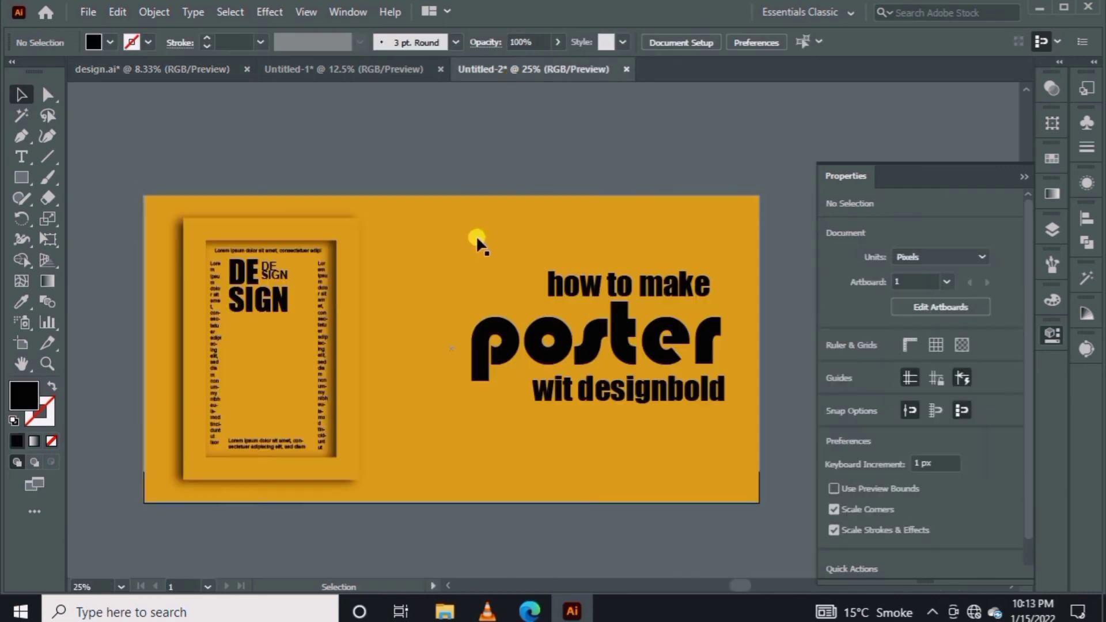
pyautogui.moveTo(284, 346); pyautogui.dragTo(617, 373)
pyautogui.moveTo(717, 482)
pyautogui.mouseDown()
pyautogui.moveTo(368, 354)
pyautogui.moveTo(247, 260)
pyautogui.mouseUp()
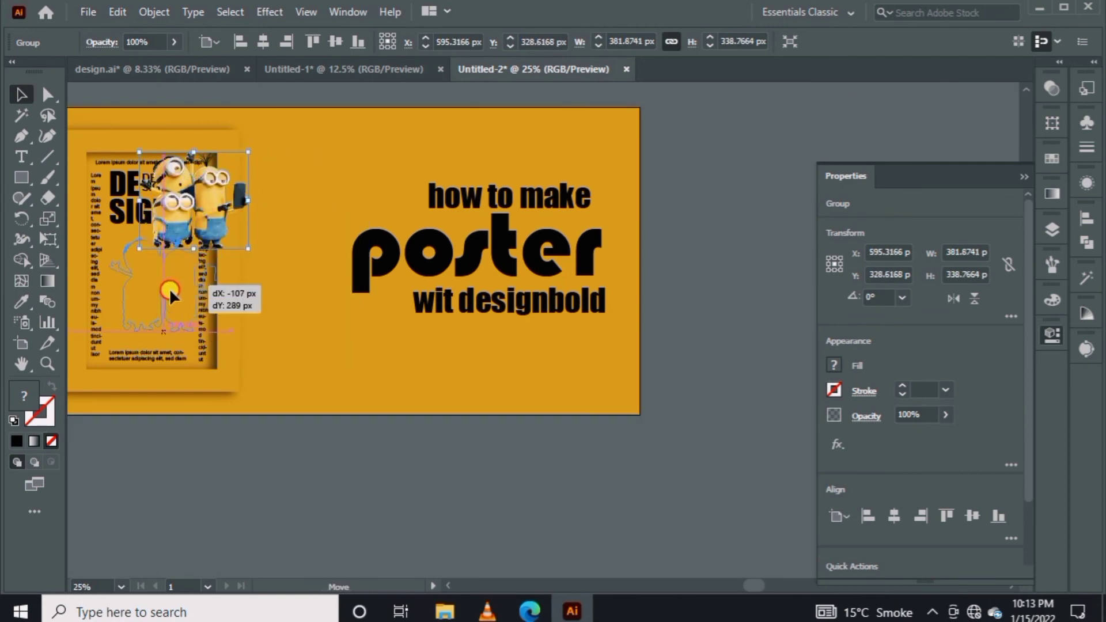
pyautogui.moveTo(190, 208); pyautogui.dragTo(160, 291)
pyautogui.press('z')
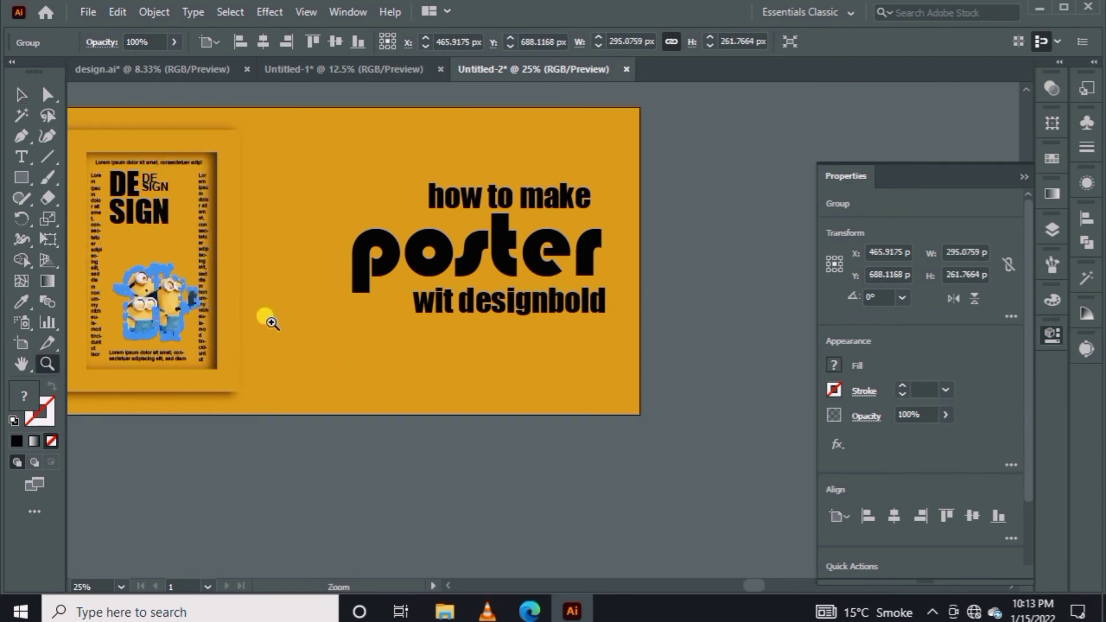
pyautogui.click(267, 317)
pyautogui.click(461, 321)
pyautogui.click(23, 95)
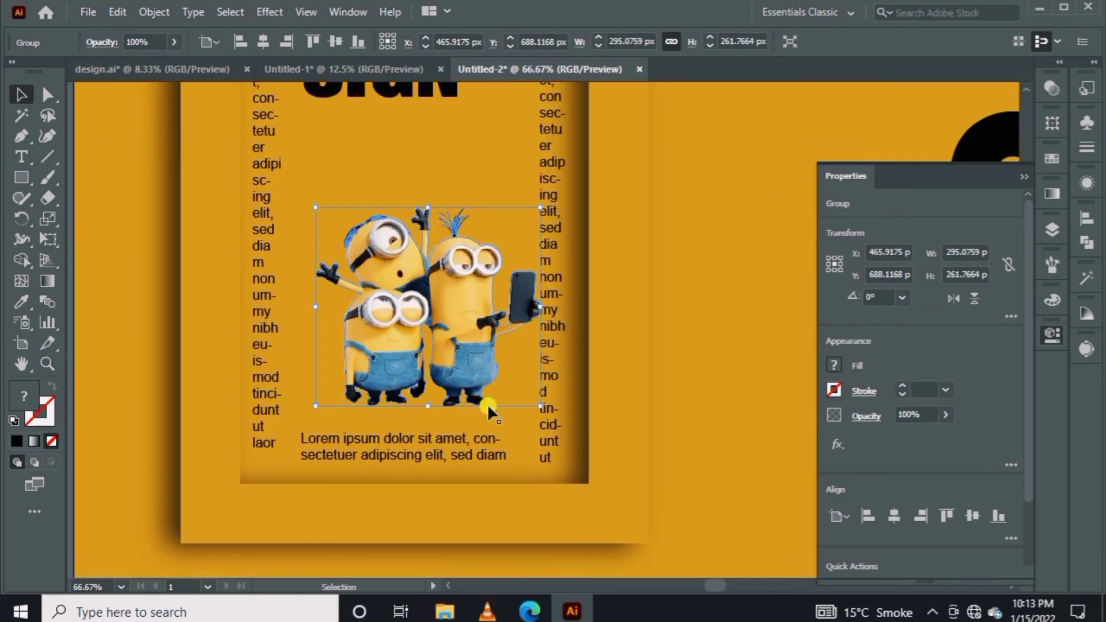
pyautogui.moveTo(538, 402)
pyautogui.mouseDown()
pyautogui.moveTo(484, 363)
pyautogui.moveTo(506, 389)
pyautogui.mouseUp()
# Apply a Multiply drop shadow to the minions at 71% opacity with 16.559 px blur.
pyautogui.click(269, 11)
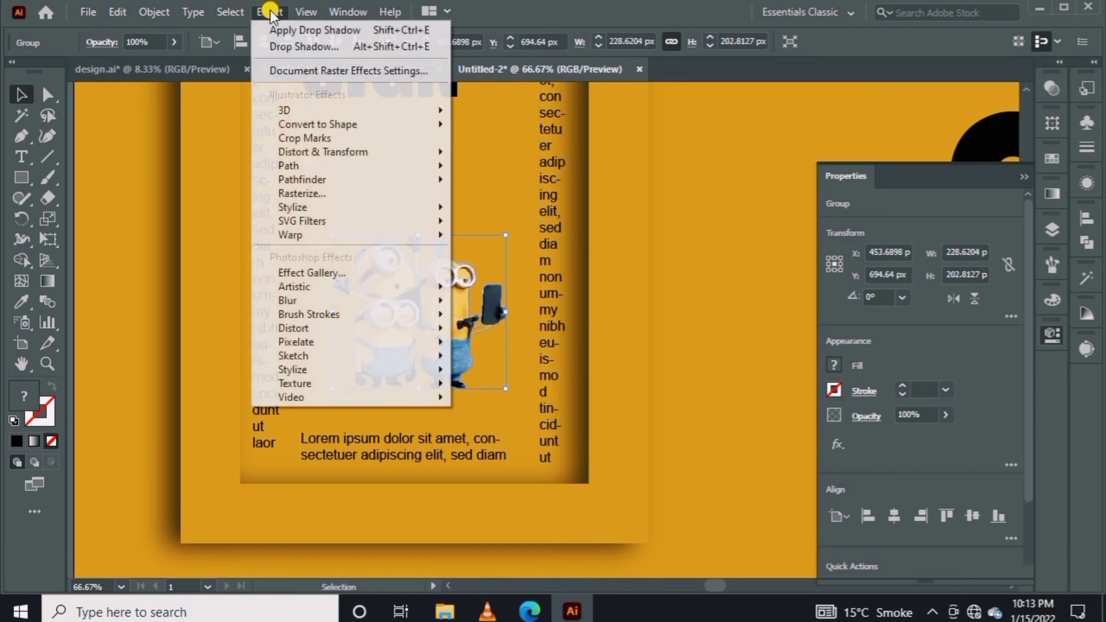
pyautogui.click(489, 210)
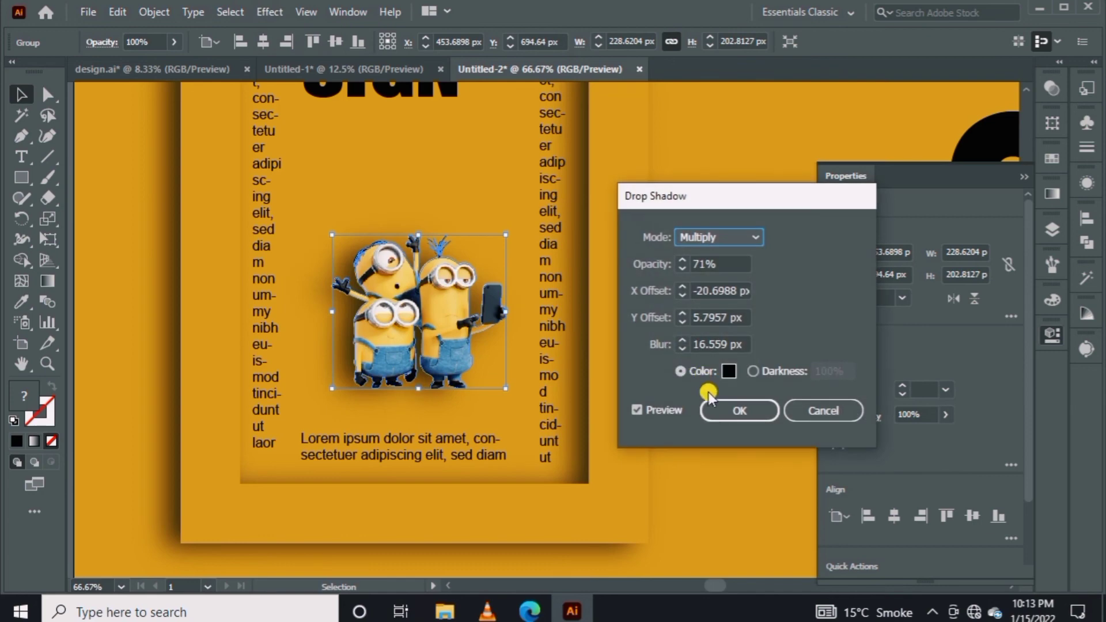
pyautogui.click(712, 410)
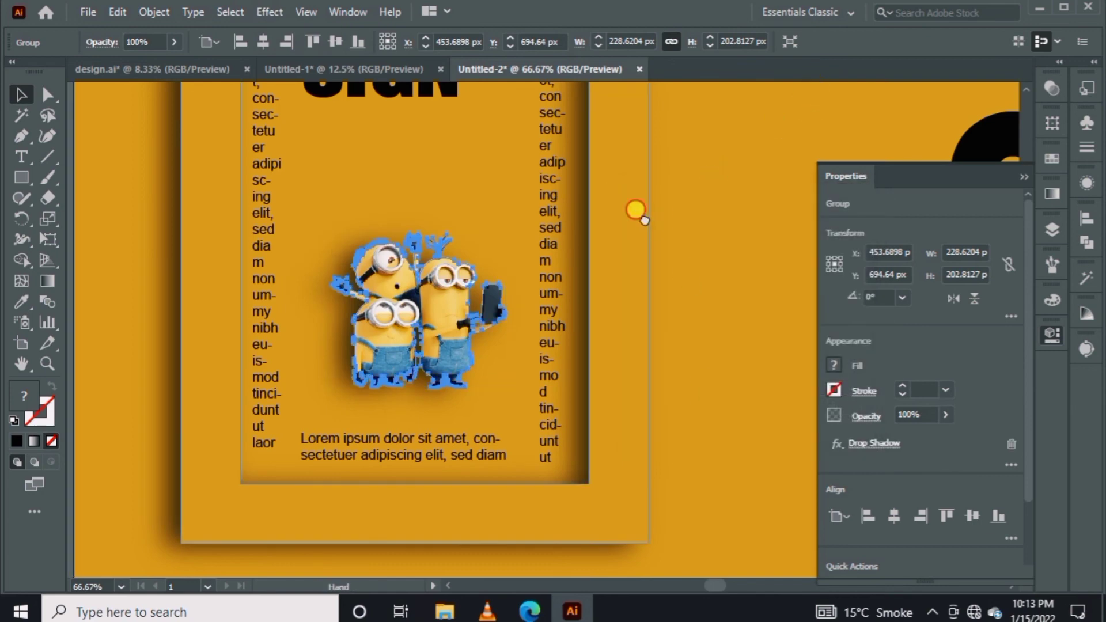
# Reselect the small DE SIGN text and the minions group, then zoom out to 25%.
pyautogui.scroll(3, 461, 142)
pyautogui.click(461, 142)
pyautogui.scroll(-2, 456, 222)
pyautogui.scroll(-1, 453, 220)
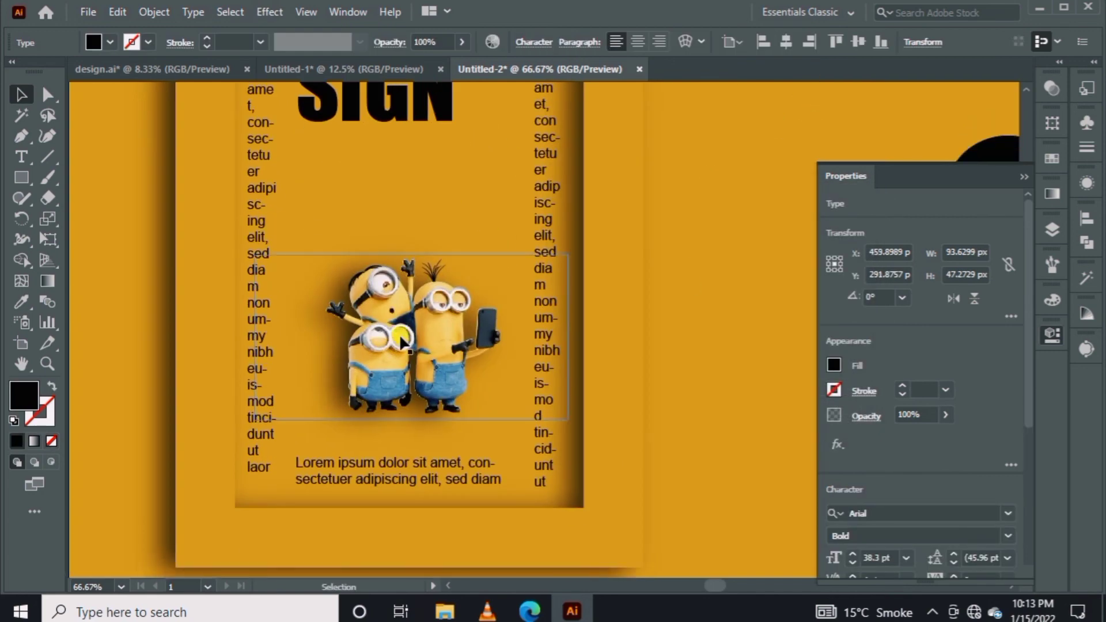
pyautogui.click(403, 340)
pyautogui.click(47, 363)
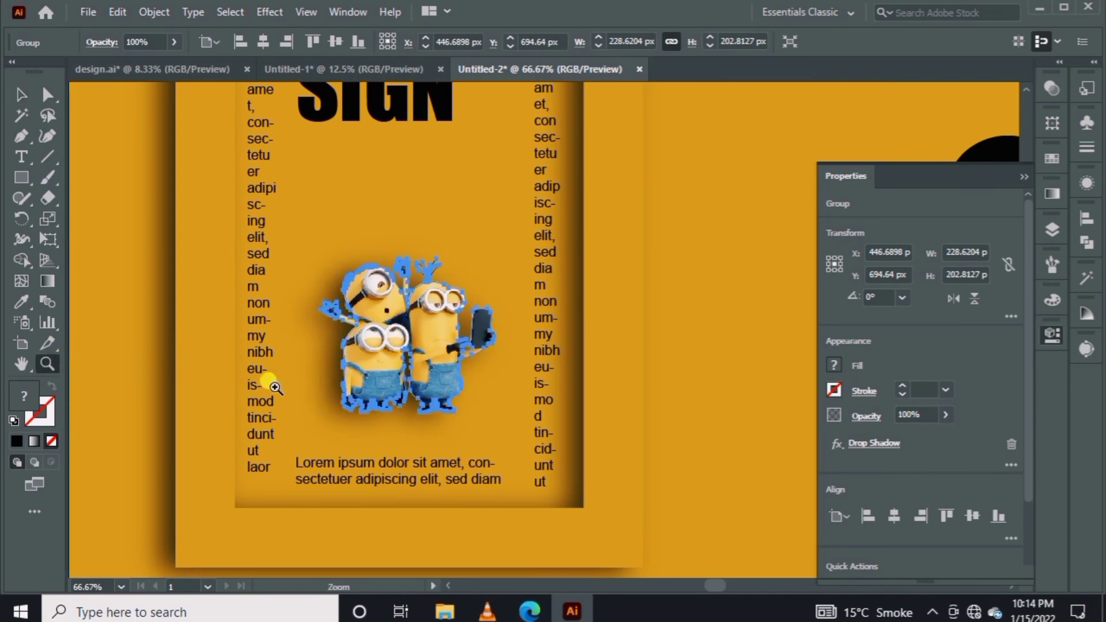
pyautogui.keyDown('alt'); pyautogui.click(627, 332); pyautogui.keyUp('alt')
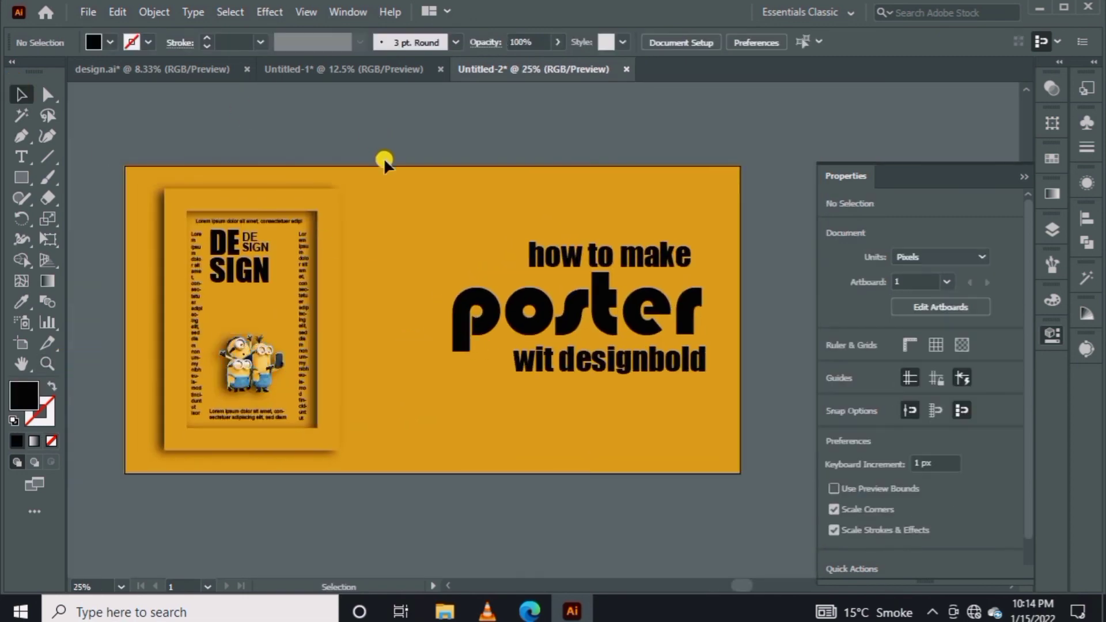